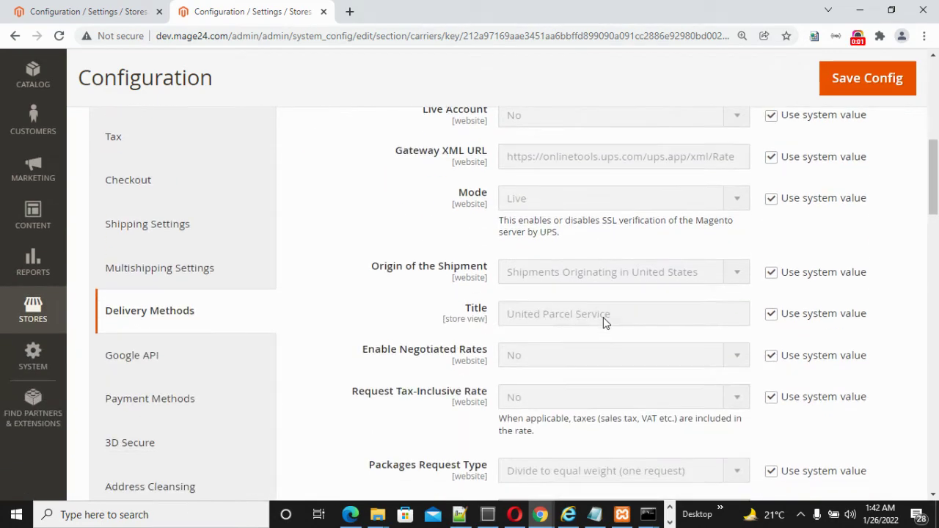
Step: Unlock the UPS Enabled for Checkout setting and set it to Yes
{"action": "scroll", "coordinate": [606, 323], "scroll_direction": "up", "scroll_amount": 2}
{"action": "scroll", "coordinate": [605, 323], "scroll_direction": "up", "scroll_amount": 2}
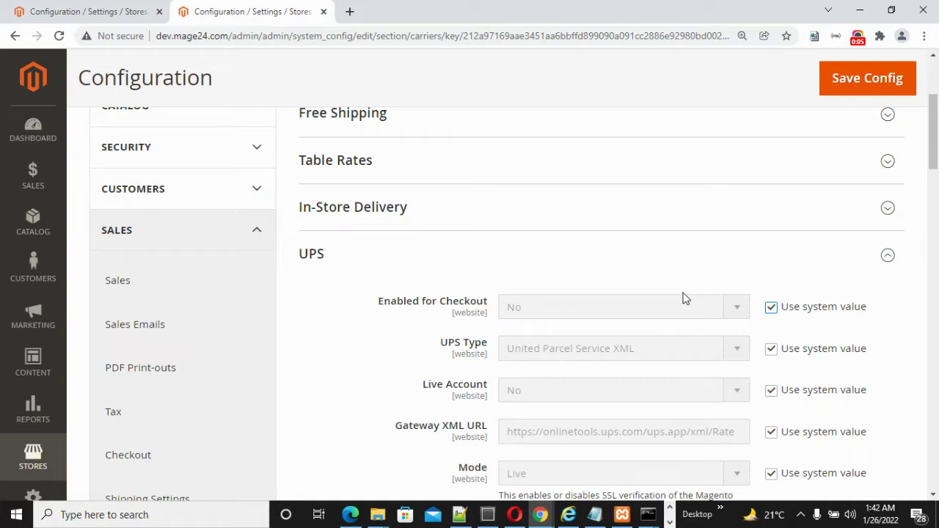
{"action": "scroll", "coordinate": [707, 288], "scroll_direction": "down", "scroll_amount": 3}
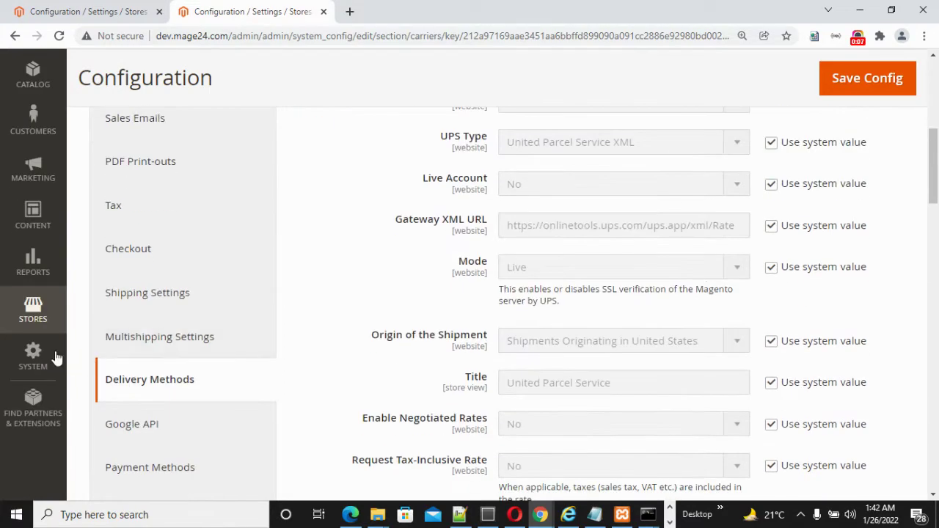
{"action": "scroll", "coordinate": [143, 315], "scroll_direction": "up", "scroll_amount": 5}
{"action": "scroll", "coordinate": [210, 203], "scroll_direction": "down", "scroll_amount": 3}
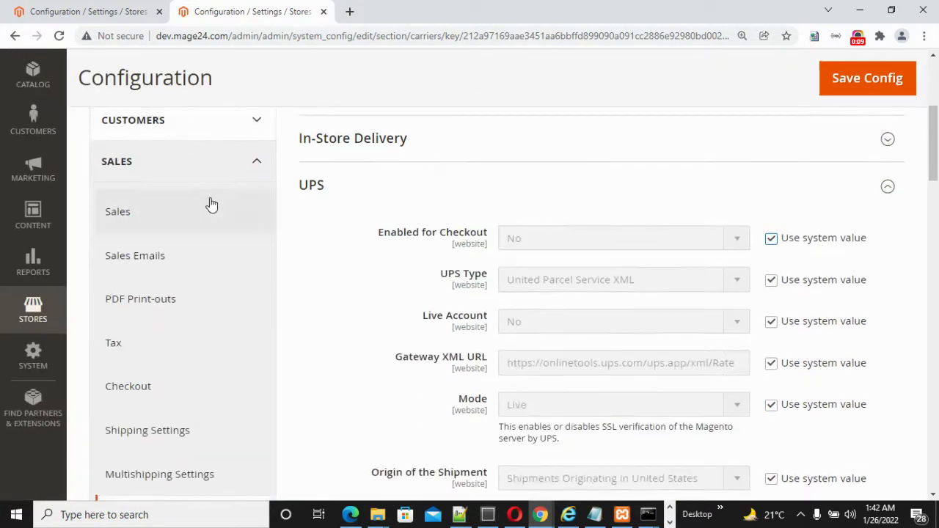
{"action": "scroll", "coordinate": [163, 345], "scroll_direction": "down", "scroll_amount": 3}
{"action": "scroll", "coordinate": [194, 235], "scroll_direction": "up", "scroll_amount": 1}
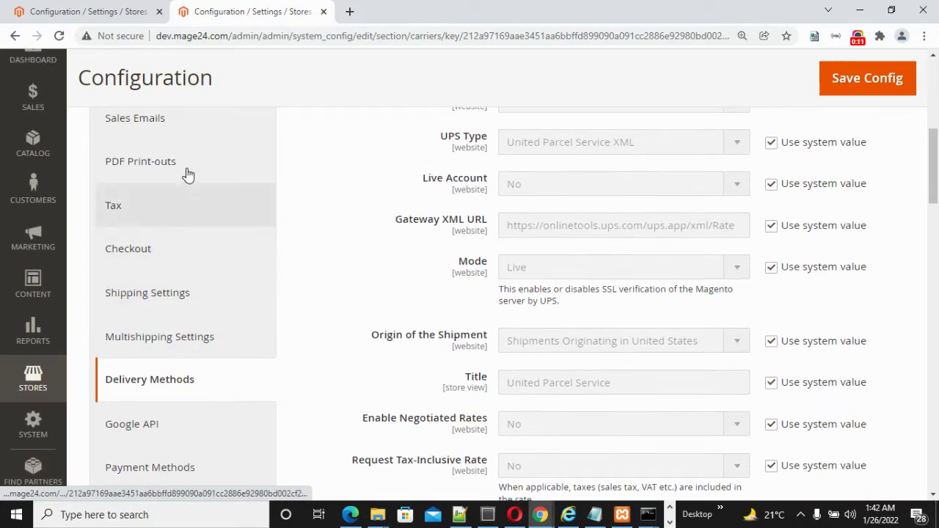
{"action": "scroll", "coordinate": [190, 169], "scroll_direction": "up", "scroll_amount": 2}
{"action": "scroll", "coordinate": [193, 205], "scroll_direction": "down", "scroll_amount": 3}
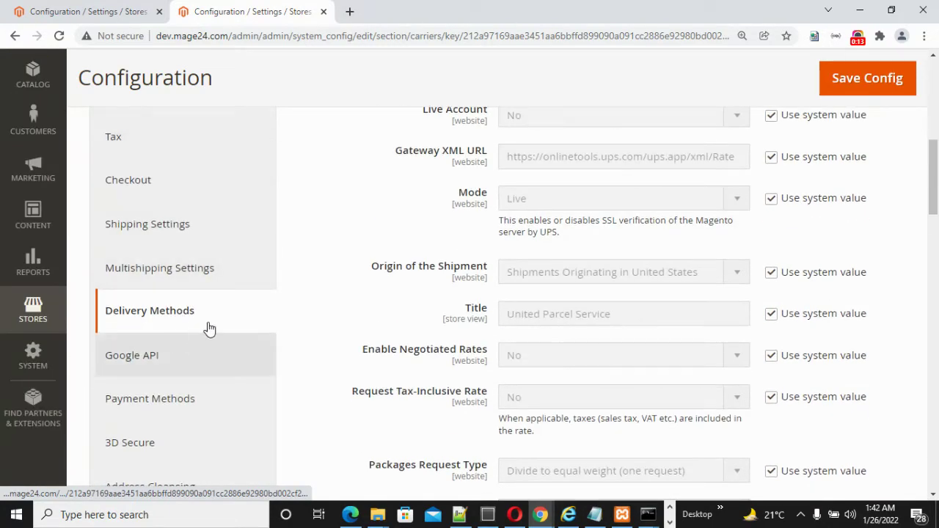
{"action": "scroll", "coordinate": [548, 365], "scroll_direction": "up", "scroll_amount": 3}
{"action": "scroll", "coordinate": [548, 365], "scroll_direction": "up", "scroll_amount": 1}
{"action": "scroll", "coordinate": [614, 377], "scroll_direction": "up", "scroll_amount": 1}
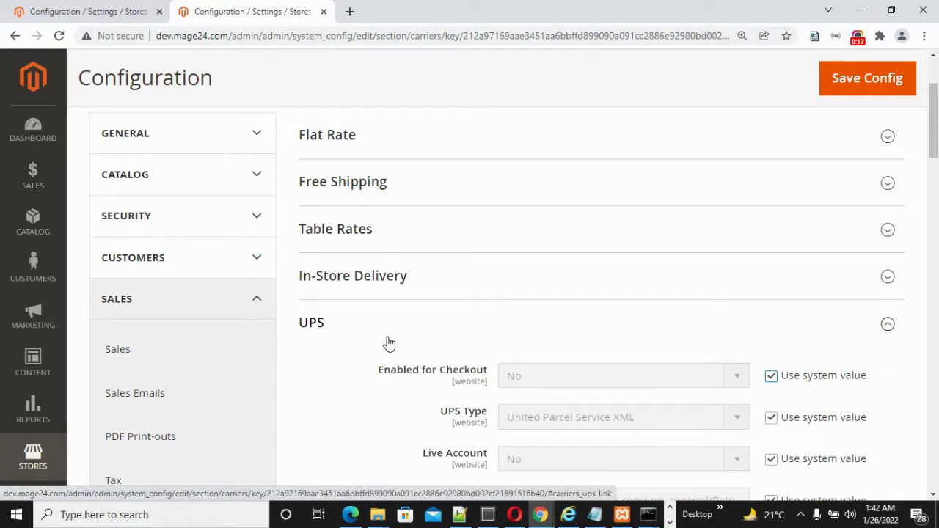
{"action": "left_click", "coordinate": [887, 327]}
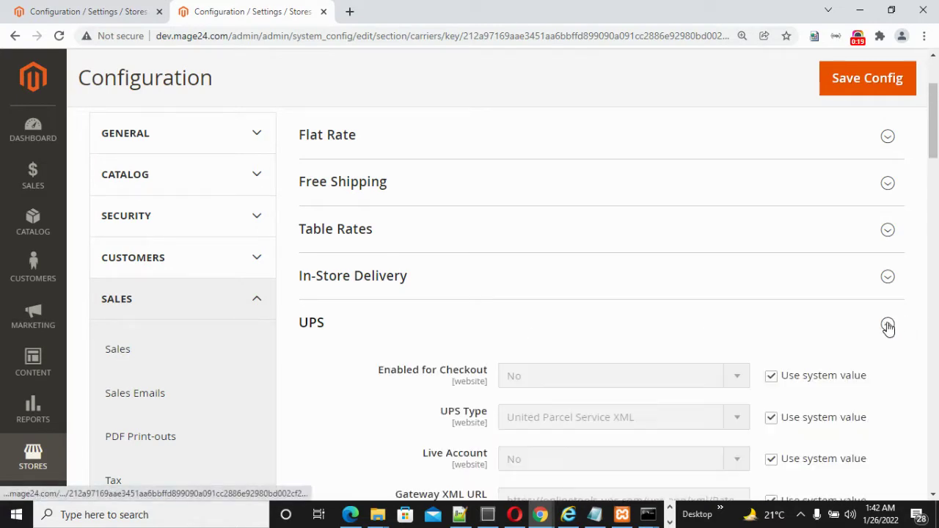
{"action": "scroll", "coordinate": [889, 331], "scroll_direction": "down", "scroll_amount": 1}
{"action": "scroll", "coordinate": [899, 335], "scroll_direction": "down", "scroll_amount": 3}
{"action": "scroll", "coordinate": [896, 335], "scroll_direction": "down", "scroll_amount": 3}
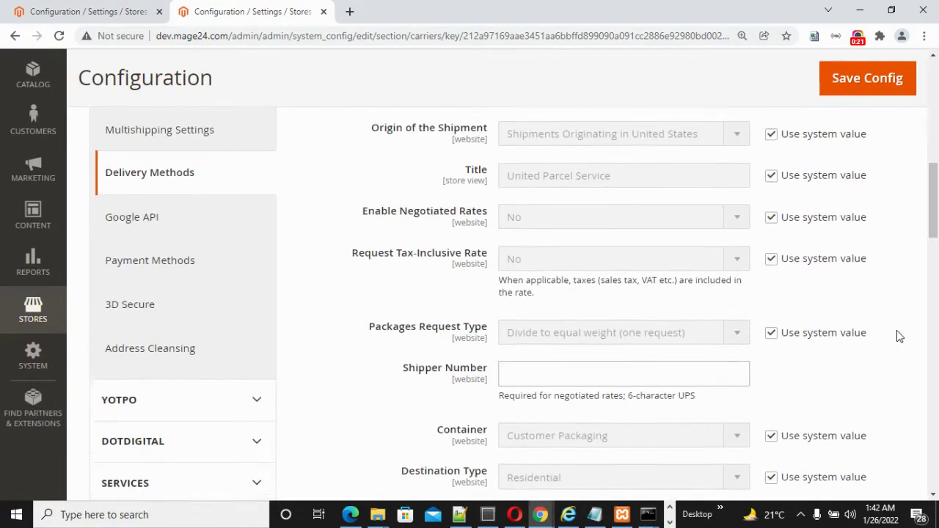
{"action": "scroll", "coordinate": [897, 335], "scroll_direction": "down", "scroll_amount": 3}
{"action": "scroll", "coordinate": [897, 336], "scroll_direction": "up", "scroll_amount": 3}
{"action": "scroll", "coordinate": [900, 336], "scroll_direction": "up", "scroll_amount": 1}
{"action": "scroll", "coordinate": [900, 335], "scroll_direction": "up", "scroll_amount": 3}
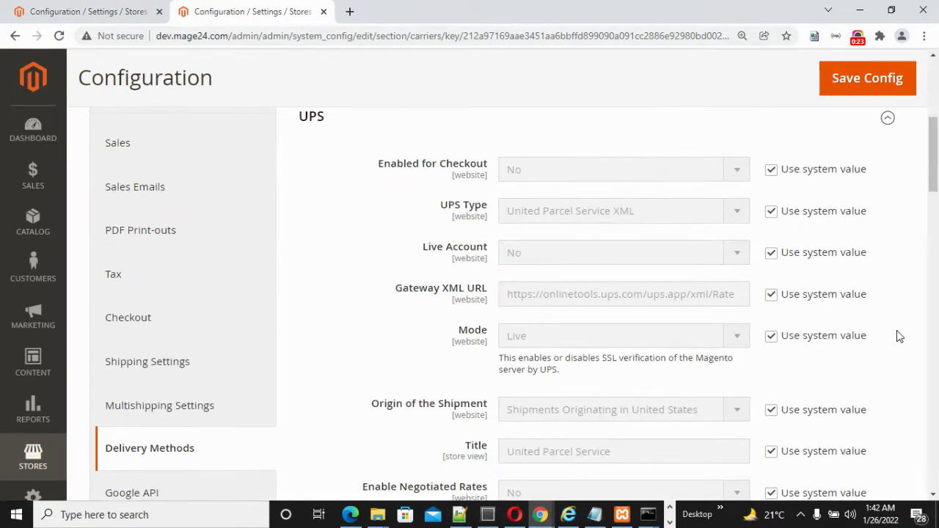
{"action": "scroll", "coordinate": [899, 336], "scroll_direction": "up", "scroll_amount": 2}
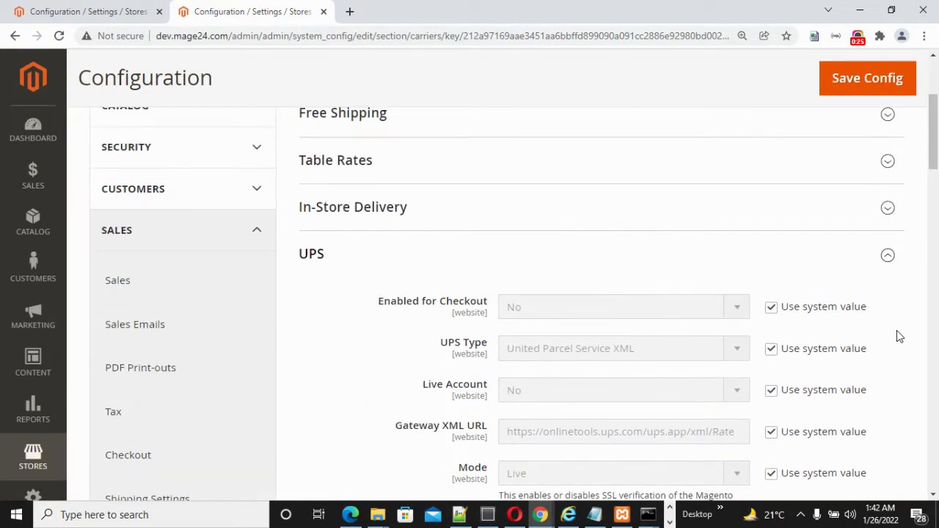
{"action": "scroll", "coordinate": [897, 335], "scroll_direction": "down", "scroll_amount": 1}
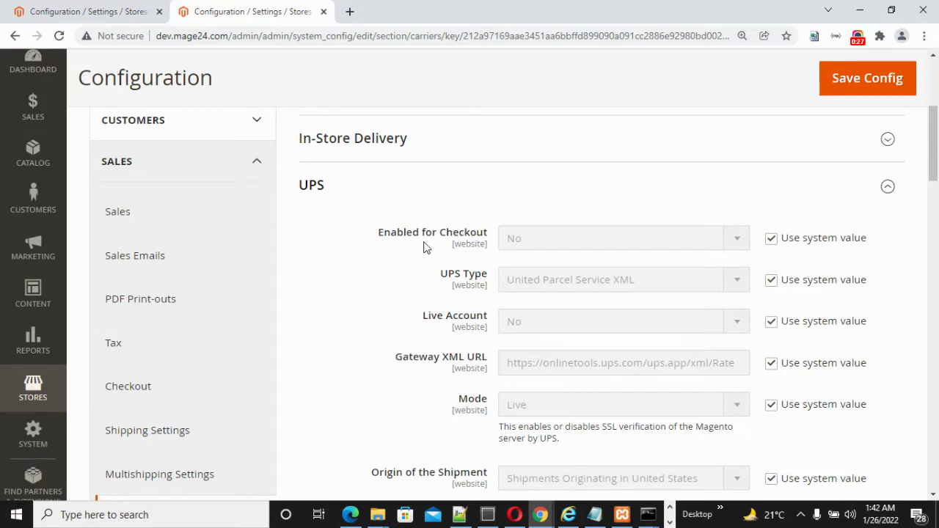
{"action": "left_click", "coordinate": [770, 238]}
{"action": "left_click", "coordinate": [739, 242]}
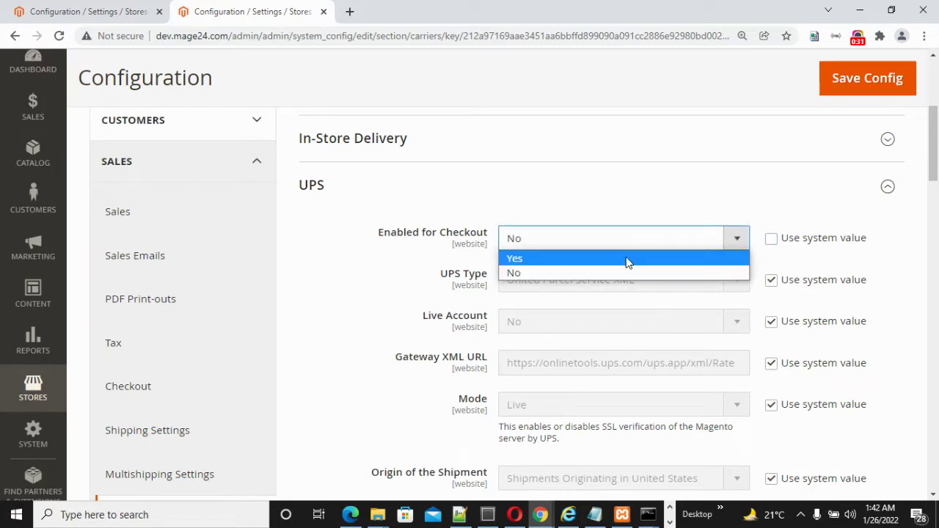
{"action": "left_click", "coordinate": [635, 258]}
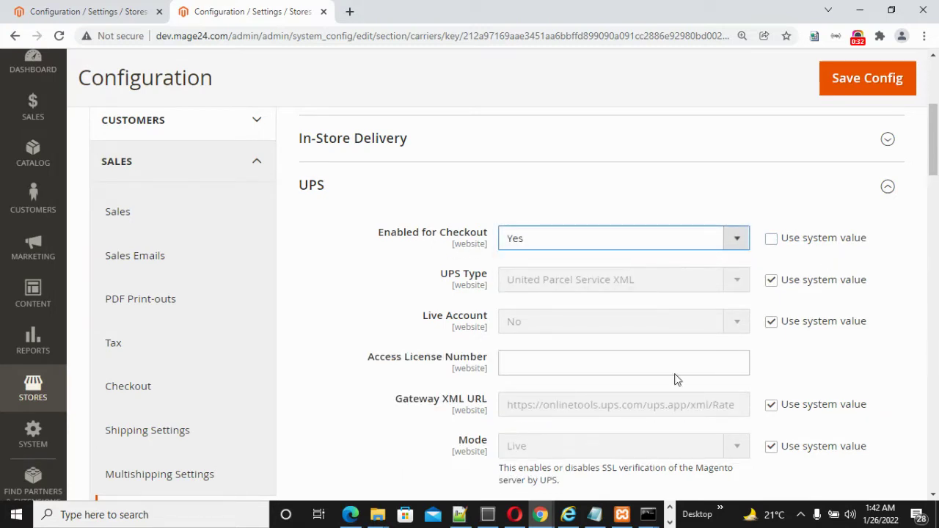
Step: Unlock UPS Type keeping United Parcel Service XML, and unlock Live Account
{"action": "left_click", "coordinate": [770, 280]}
{"action": "left_click", "coordinate": [738, 283]}
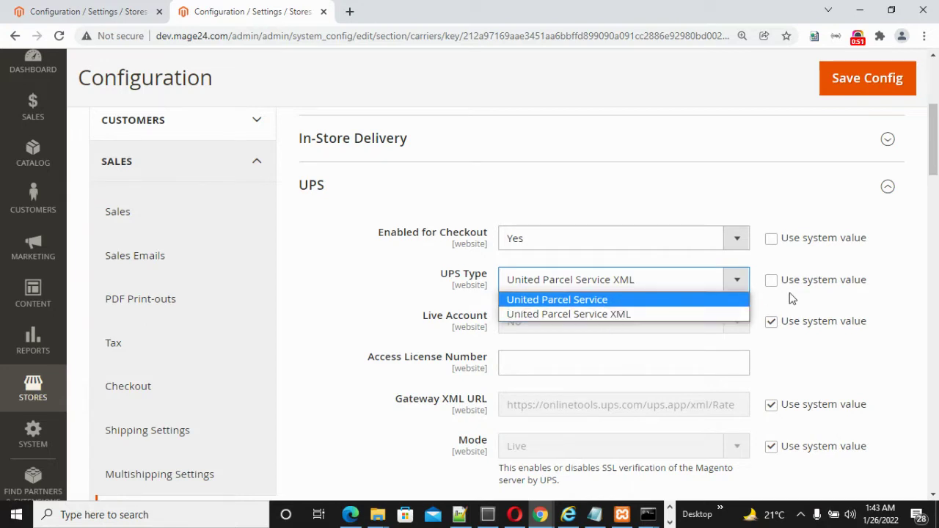
{"action": "left_click", "coordinate": [664, 316]}
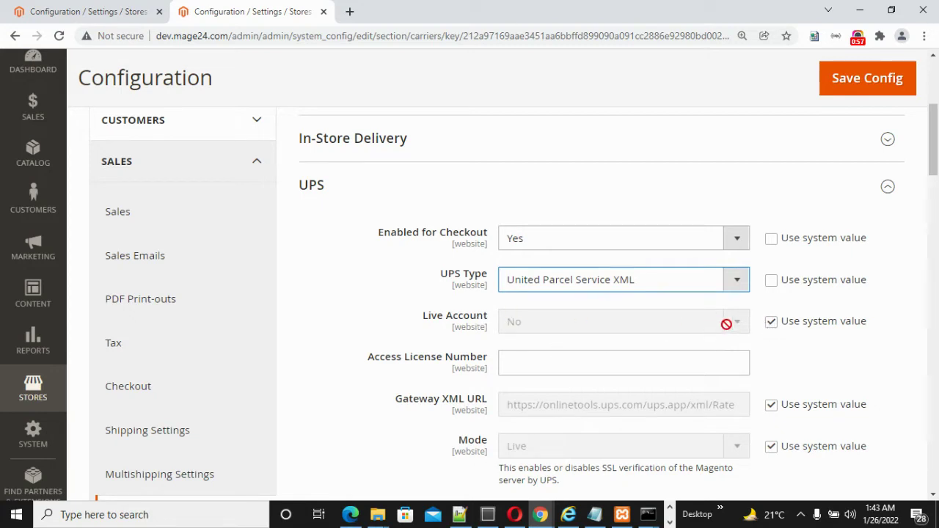
{"action": "left_click", "coordinate": [771, 323]}
Step: Set Live Account to Yes
{"action": "left_click", "coordinate": [607, 324]}
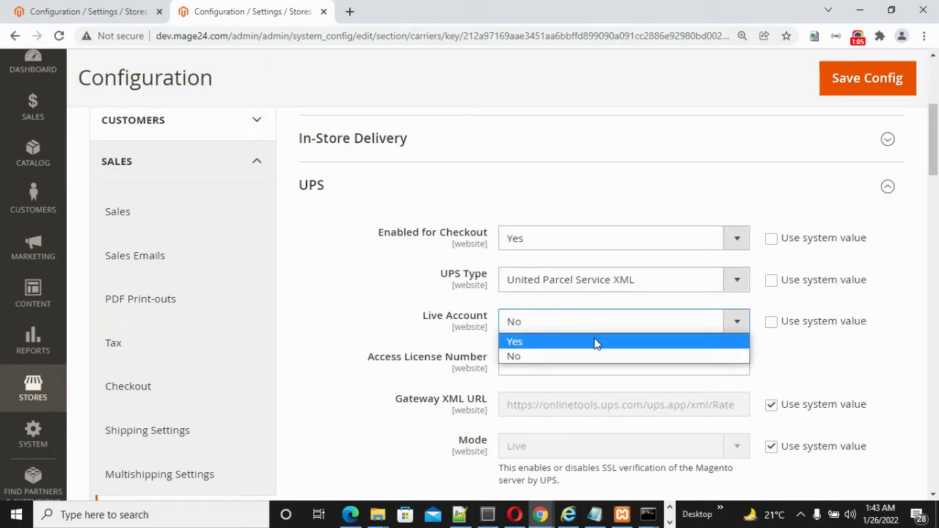
{"action": "left_click", "coordinate": [596, 342]}
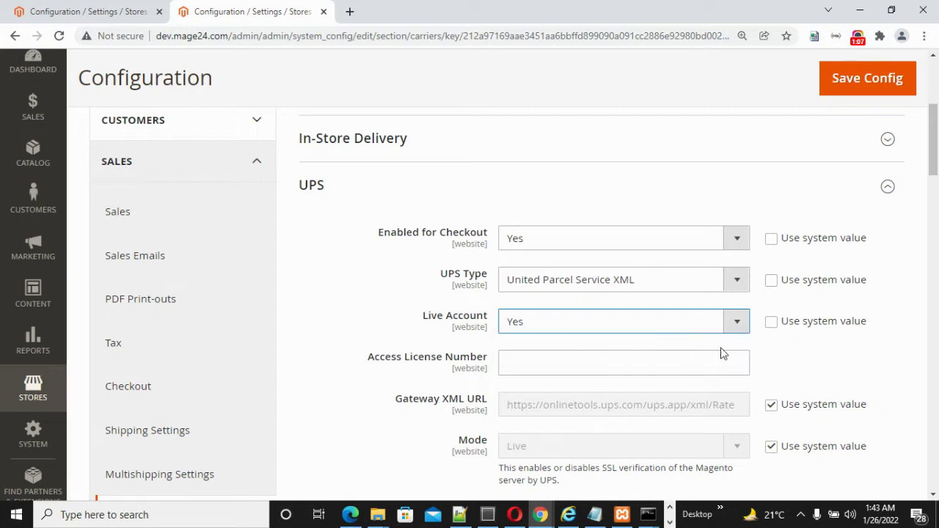
{"action": "scroll", "coordinate": [789, 369], "scroll_direction": "down", "scroll_amount": 1}
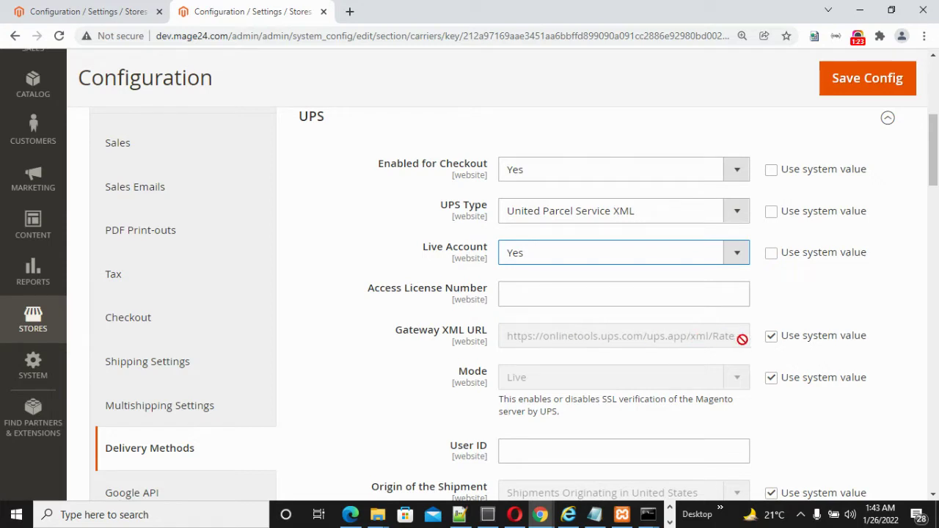
Step: Unlock the Mode setting, keeping it at Live
{"action": "scroll", "coordinate": [748, 343], "scroll_direction": "down", "scroll_amount": 1}
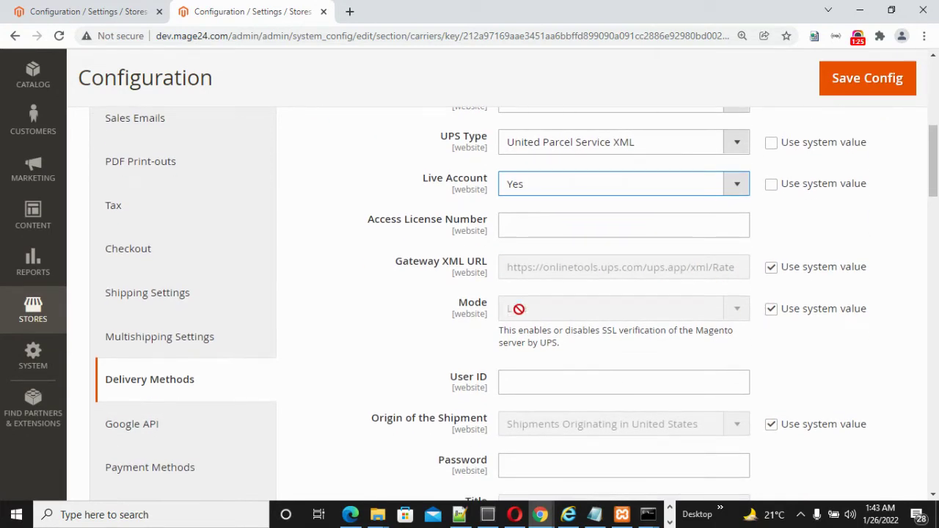
{"action": "left_click", "coordinate": [770, 309]}
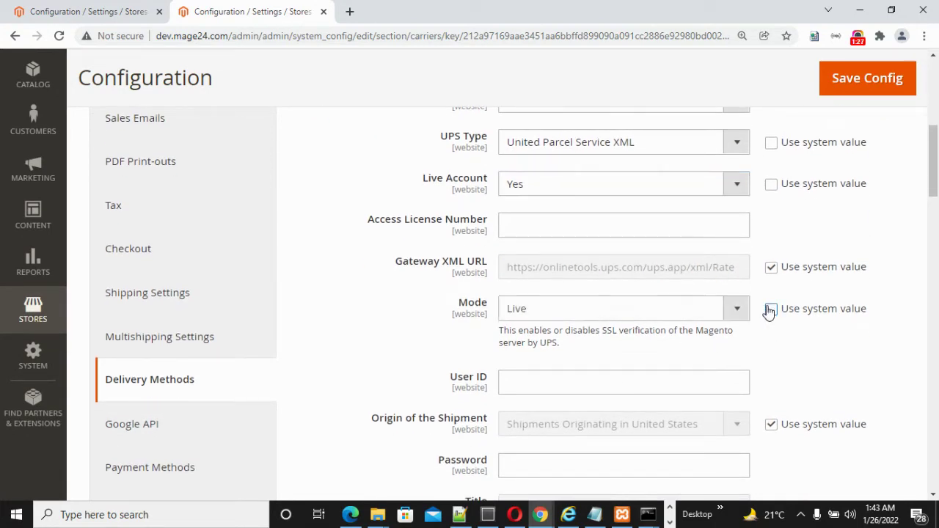
{"action": "left_click", "coordinate": [736, 309]}
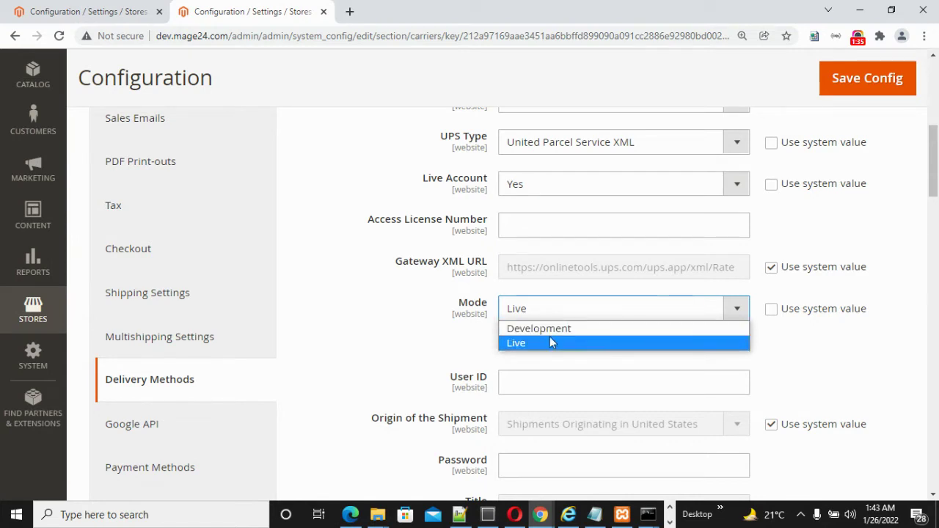
{"action": "left_click", "coordinate": [802, 359]}
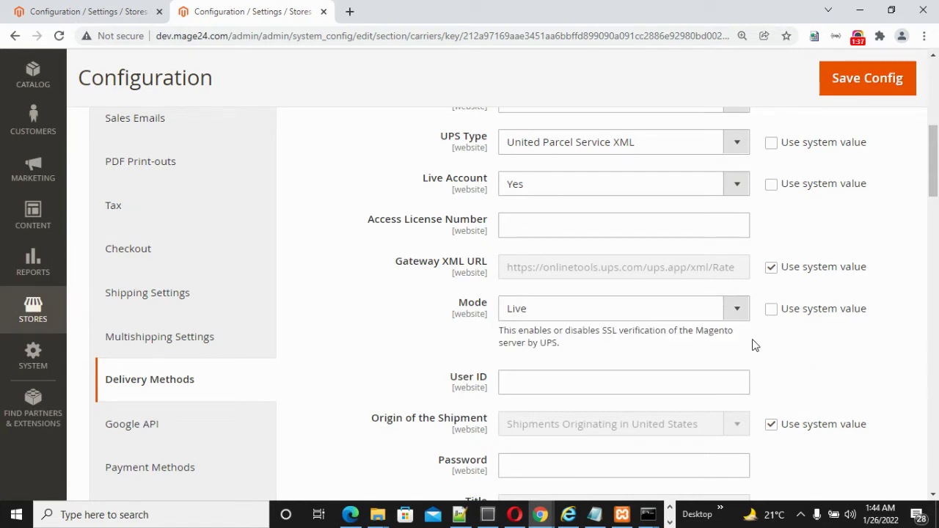
Step: Unlock Origin of the Shipment and keep Shipments Originating in United States after reviewing options
{"action": "scroll", "coordinate": [753, 344], "scroll_direction": "down", "scroll_amount": 1}
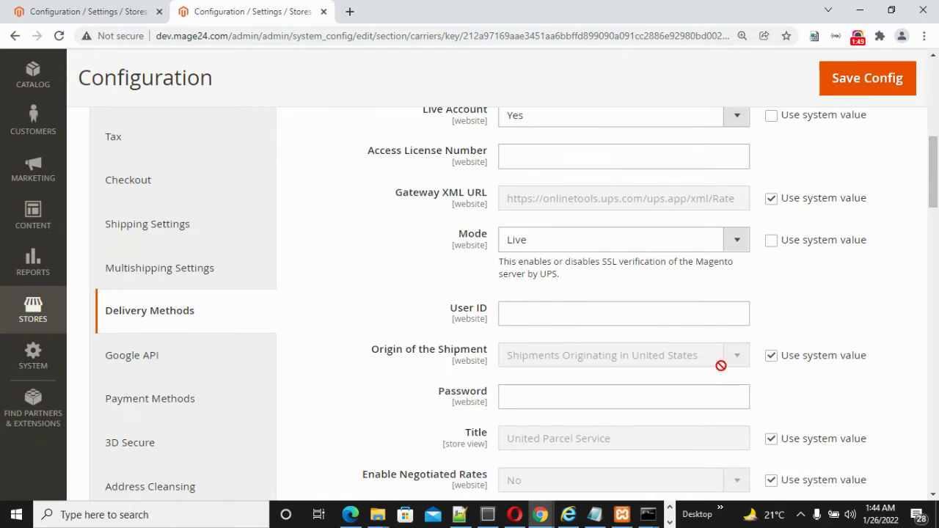
{"action": "left_click", "coordinate": [772, 357]}
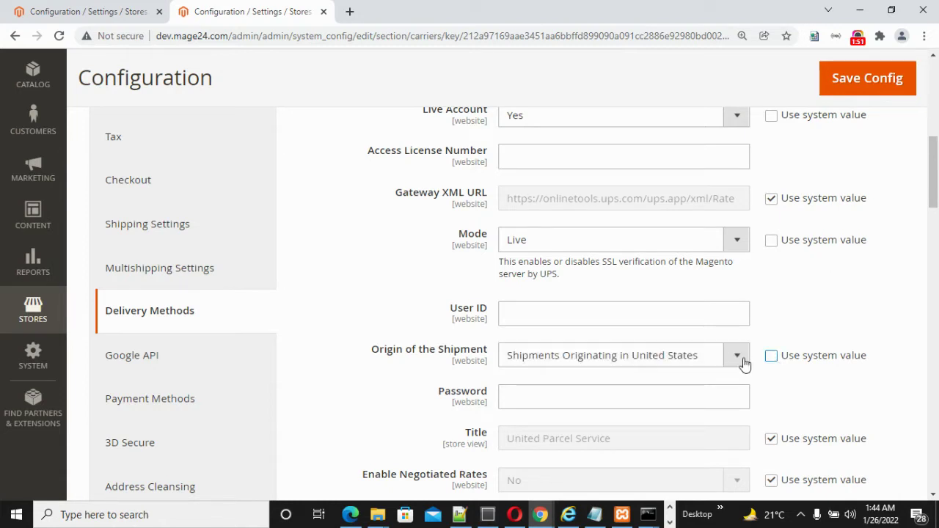
{"action": "left_click", "coordinate": [741, 363]}
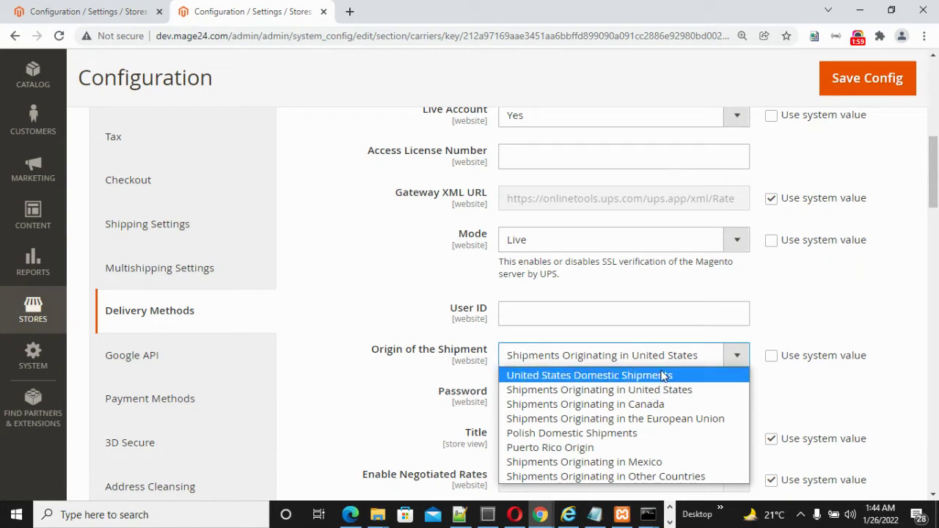
{"action": "left_click", "coordinate": [812, 400]}
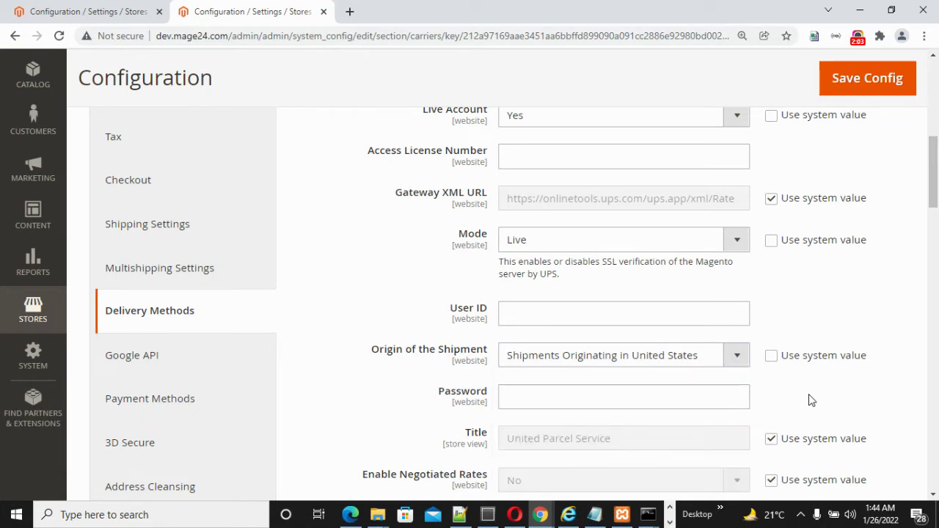
{"action": "left_click", "coordinate": [737, 363]}
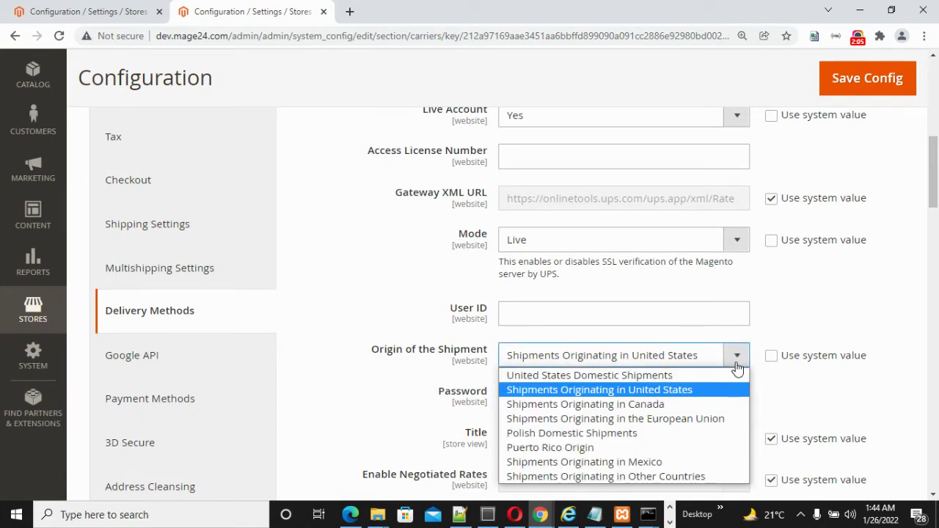
{"action": "left_click", "coordinate": [800, 395]}
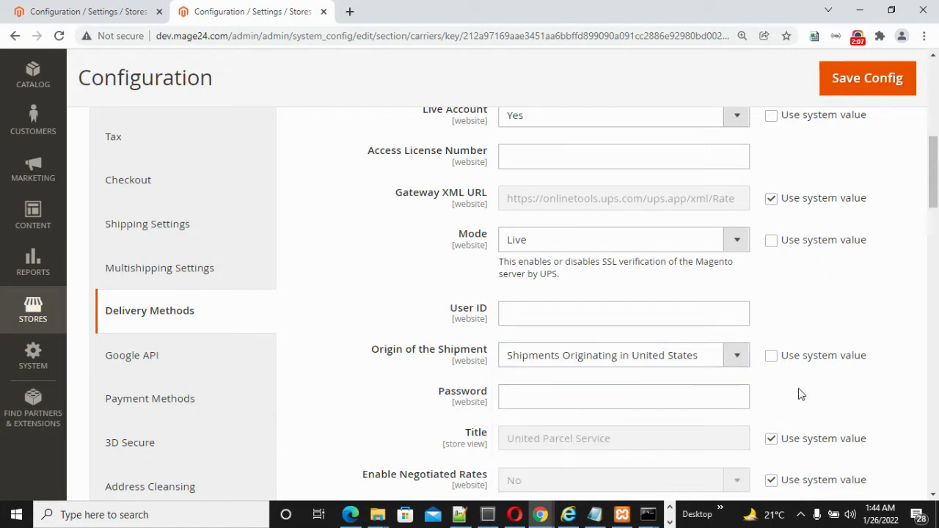
Step: Focus the Password field, then unlock Title so it stays United Parcel Service
{"action": "scroll", "coordinate": [801, 391], "scroll_direction": "down", "scroll_amount": 1}
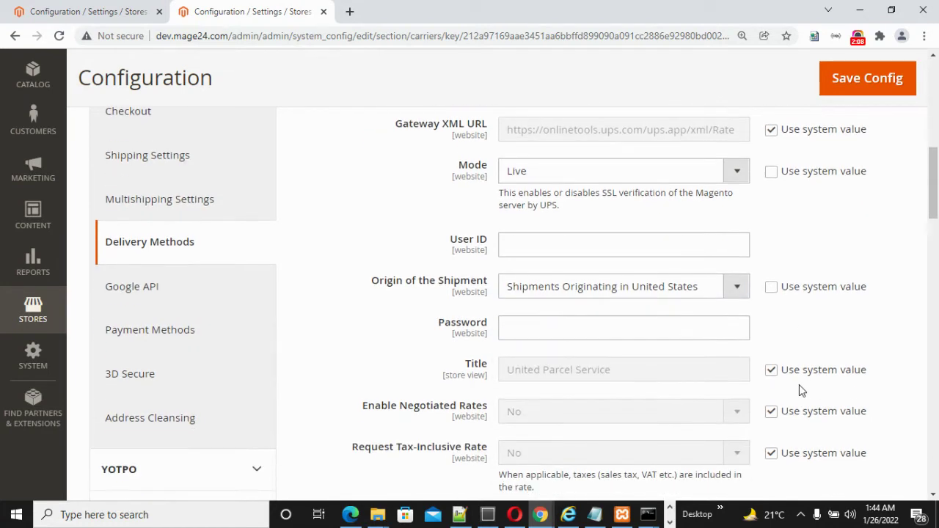
{"action": "left_click", "coordinate": [573, 333]}
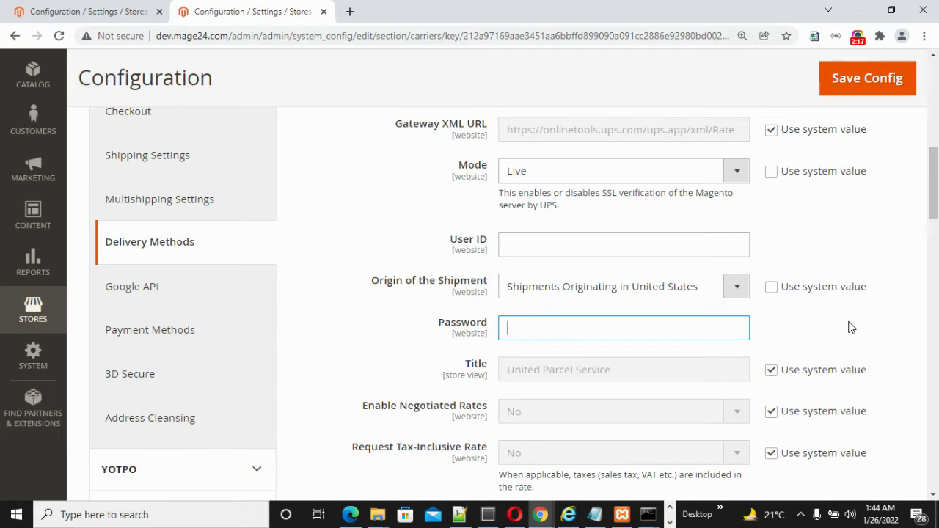
{"action": "scroll", "coordinate": [851, 328], "scroll_direction": "down", "scroll_amount": 1}
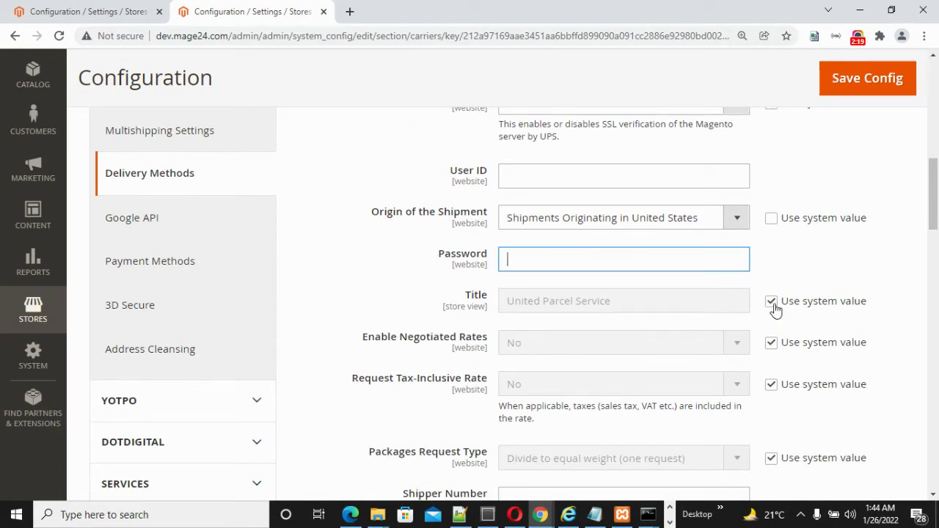
{"action": "left_click", "coordinate": [772, 302]}
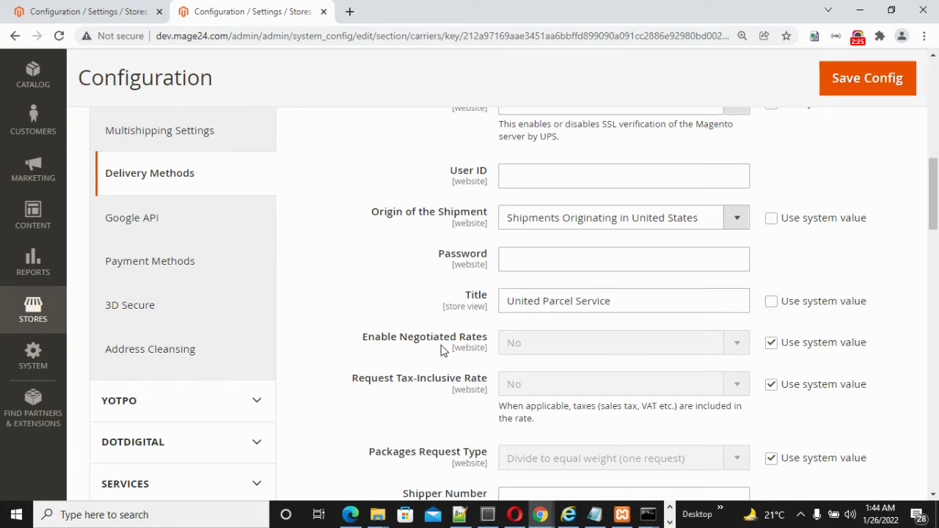
Step: Unlock Enable Negotiated Rates and set it to Yes
{"action": "left_click", "coordinate": [769, 344]}
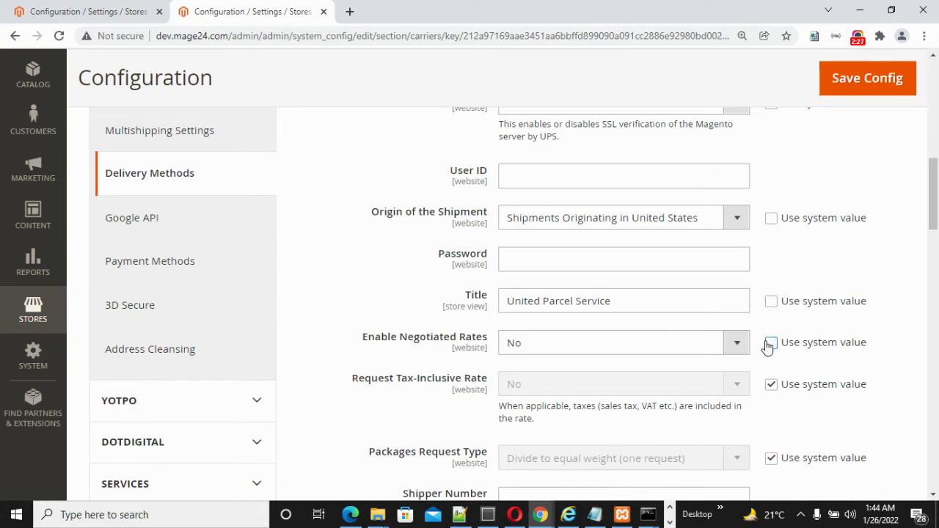
{"action": "left_click", "coordinate": [739, 351]}
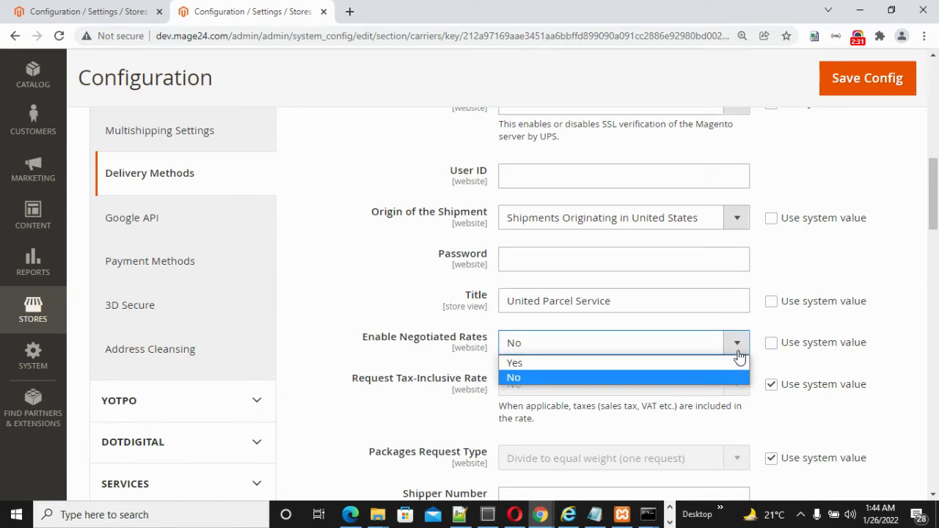
{"action": "left_click", "coordinate": [742, 363]}
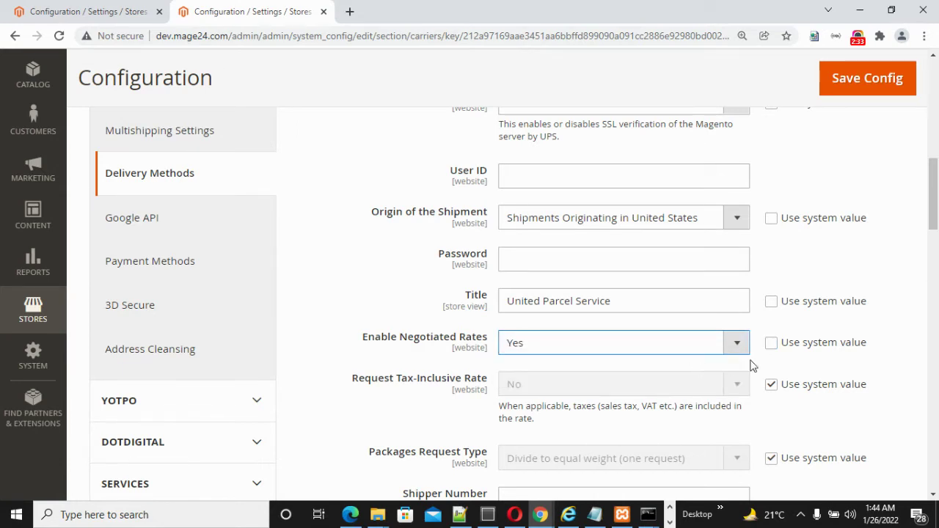
{"action": "left_click", "coordinate": [692, 351]}
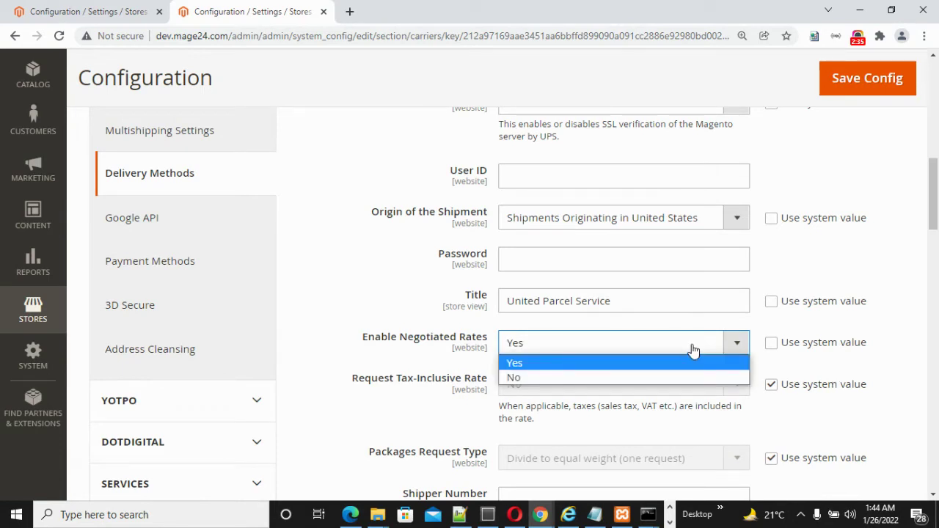
{"action": "left_click", "coordinate": [875, 358]}
Step: Unlock Packages Request Type and show its options
{"action": "scroll", "coordinate": [851, 362], "scroll_direction": "down", "scroll_amount": 1}
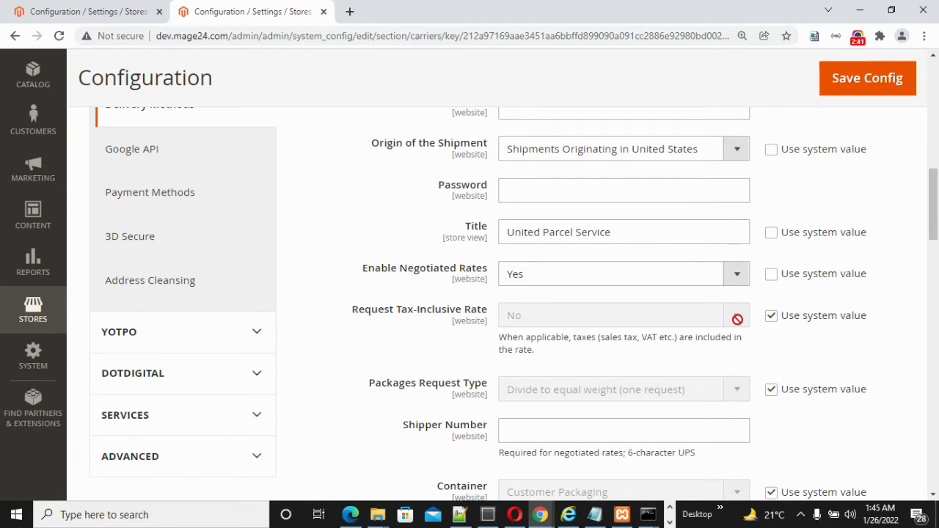
{"action": "scroll", "coordinate": [513, 396], "scroll_direction": "down", "scroll_amount": 1}
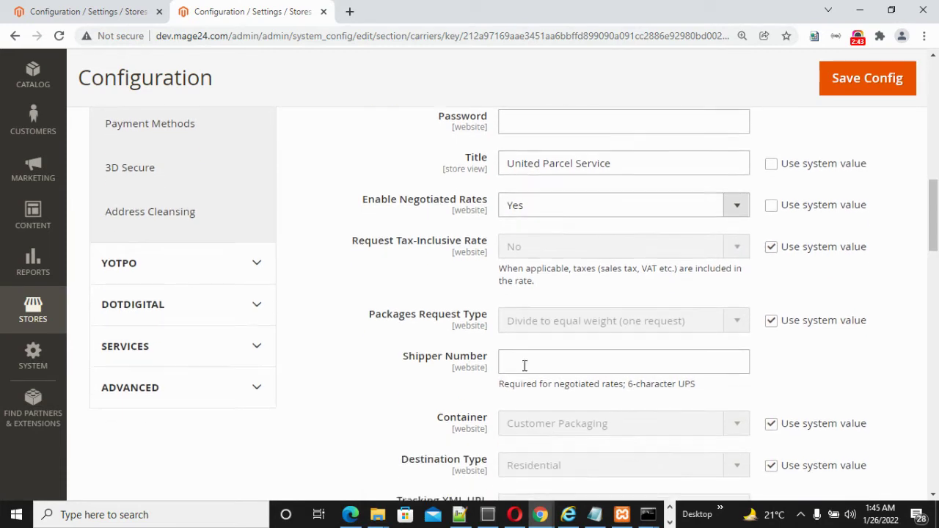
{"action": "left_click", "coordinate": [770, 322]}
{"action": "left_click", "coordinate": [738, 324]}
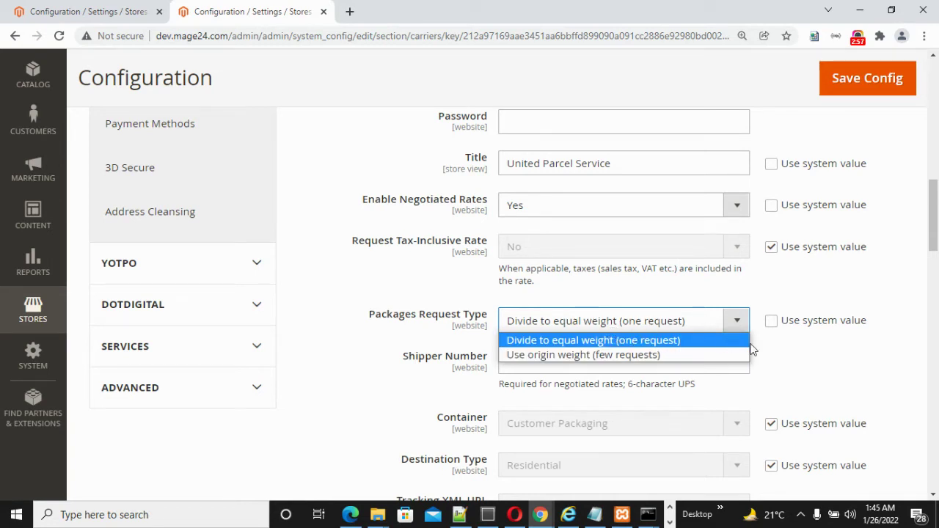
Step: Keep Packages Request Type at Divide to equal weight and focus the empty Shipper Number field
{"action": "left_click", "coordinate": [822, 361]}
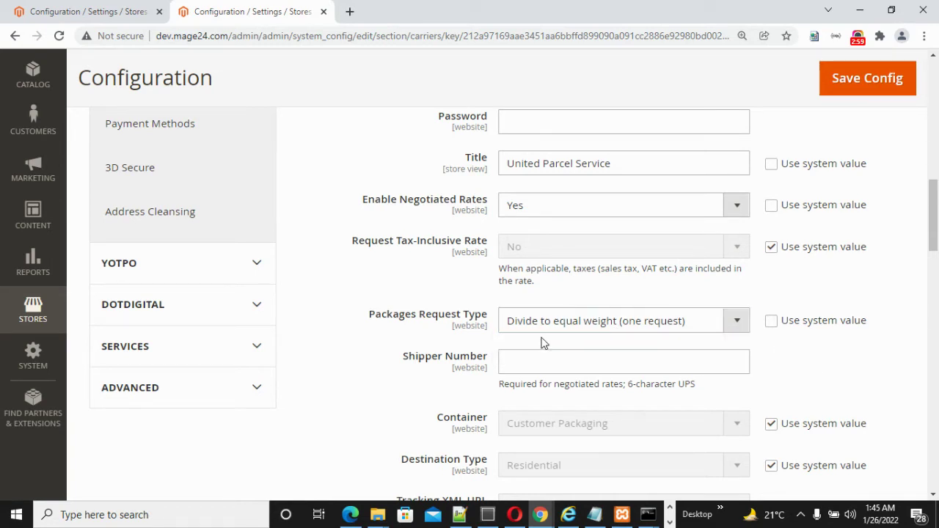
{"action": "left_click", "coordinate": [543, 363]}
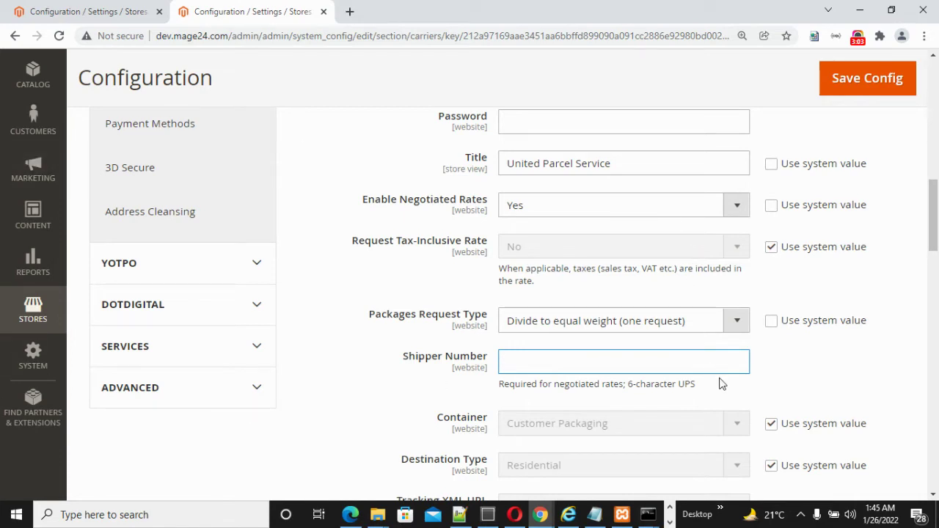
{"action": "scroll", "coordinate": [715, 383], "scroll_direction": "down", "scroll_amount": 1}
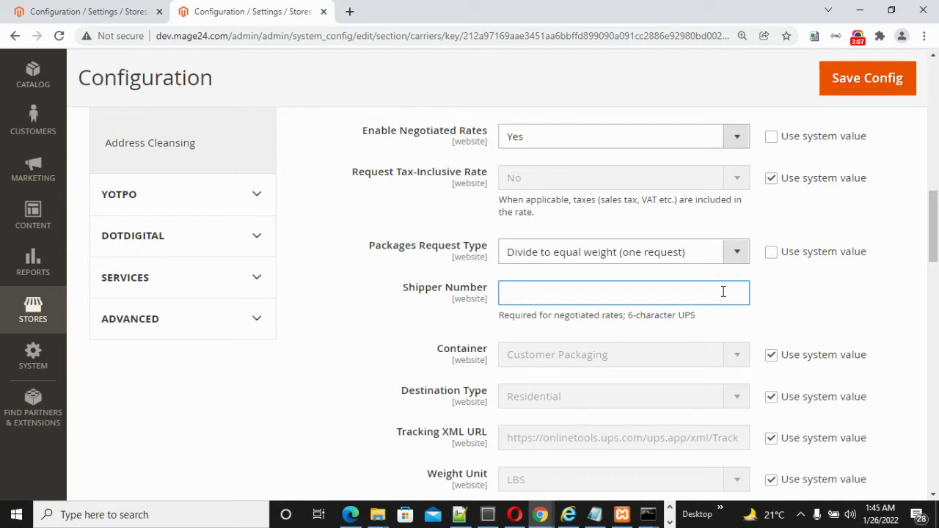
Step: Unlock Container, keeping Customer Packaging
{"action": "scroll", "coordinate": [793, 334], "scroll_direction": "down", "scroll_amount": 1}
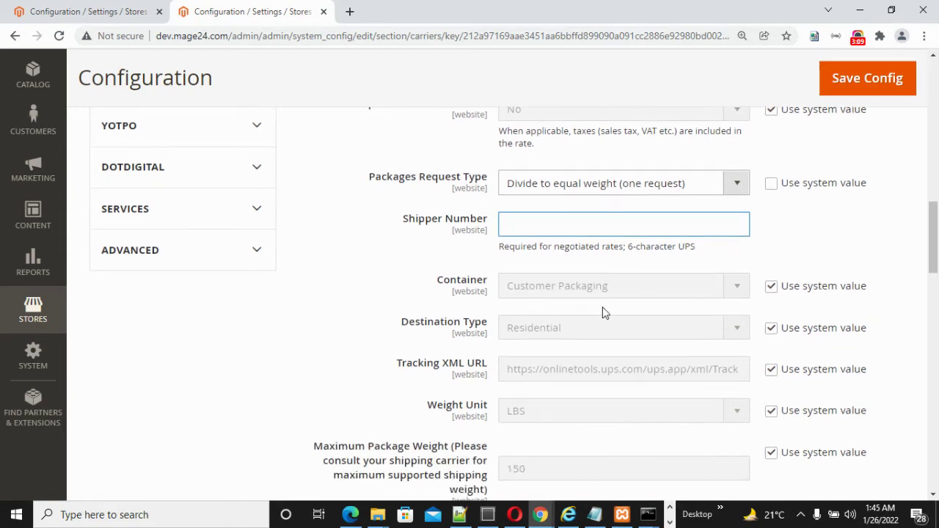
{"action": "left_click", "coordinate": [770, 288]}
{"action": "left_click", "coordinate": [734, 286]}
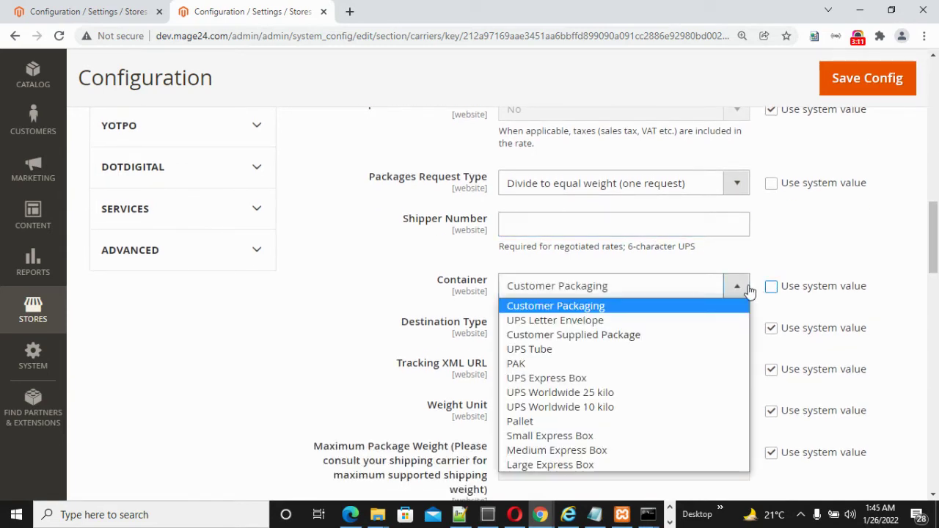
{"action": "left_click", "coordinate": [846, 250]}
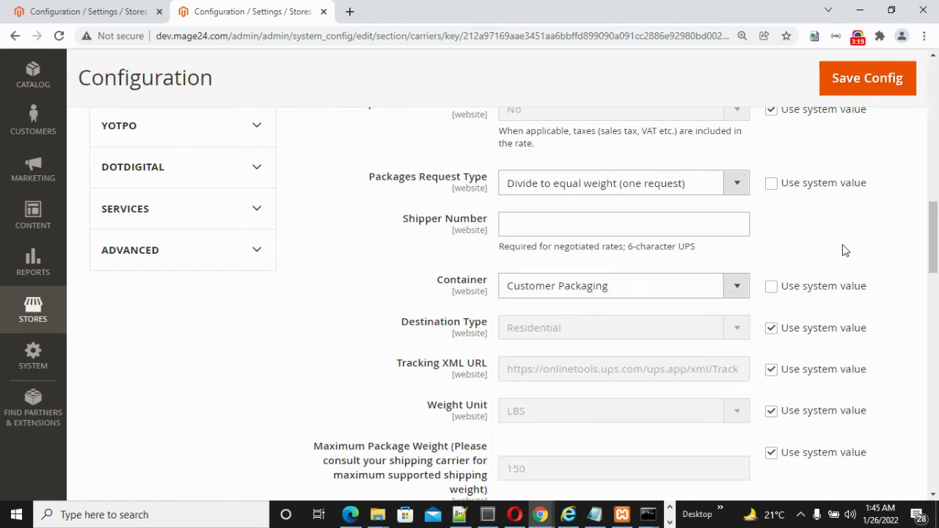
Step: Unlock Destination Type, keeping Residential
{"action": "scroll", "coordinate": [800, 270], "scroll_direction": "down", "scroll_amount": 1}
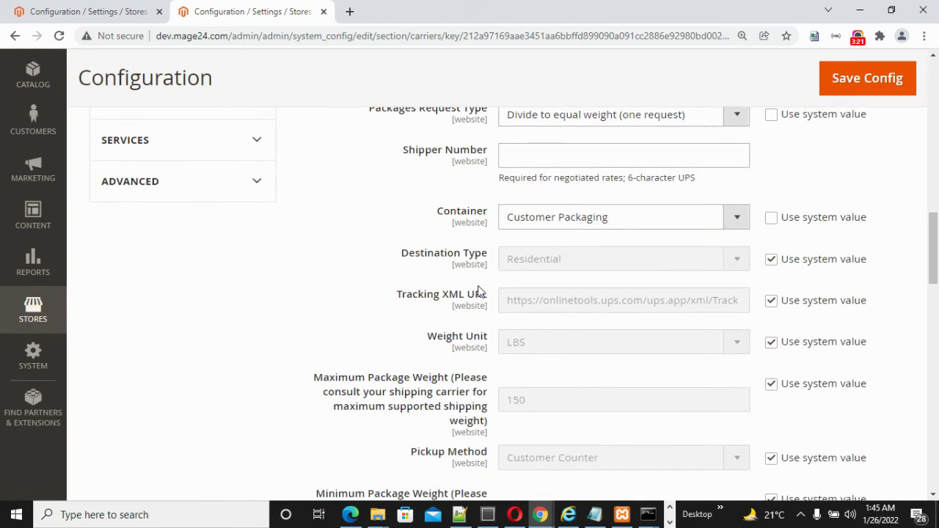
{"action": "left_click", "coordinate": [771, 260]}
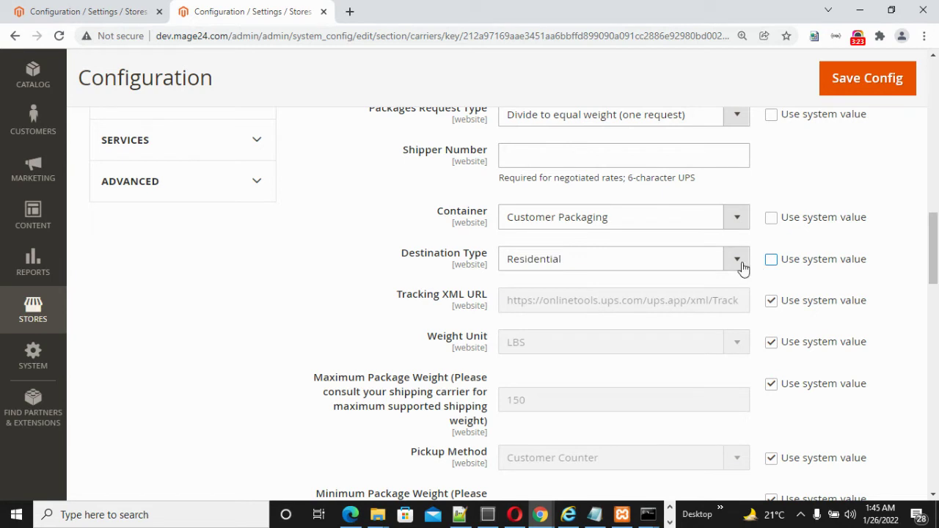
{"action": "left_click", "coordinate": [737, 263]}
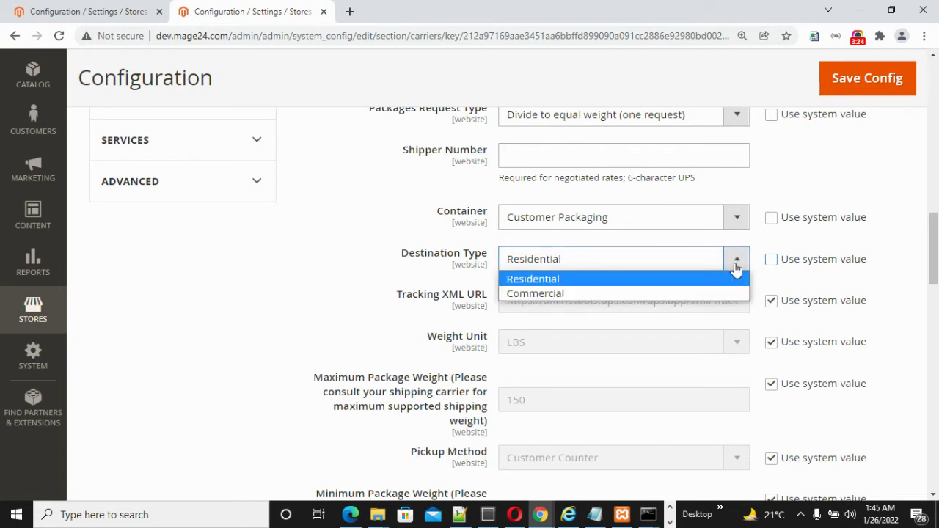
{"action": "left_click", "coordinate": [888, 255]}
{"action": "scroll", "coordinate": [579, 253], "scroll_direction": "down", "scroll_amount": 1}
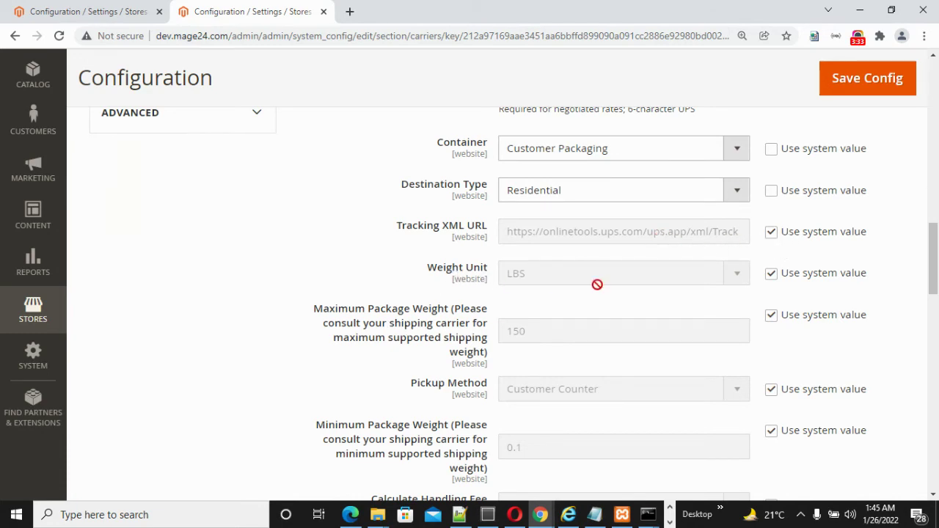
Step: Unlock Weight Unit, keeping LBS
{"action": "left_click", "coordinate": [771, 273]}
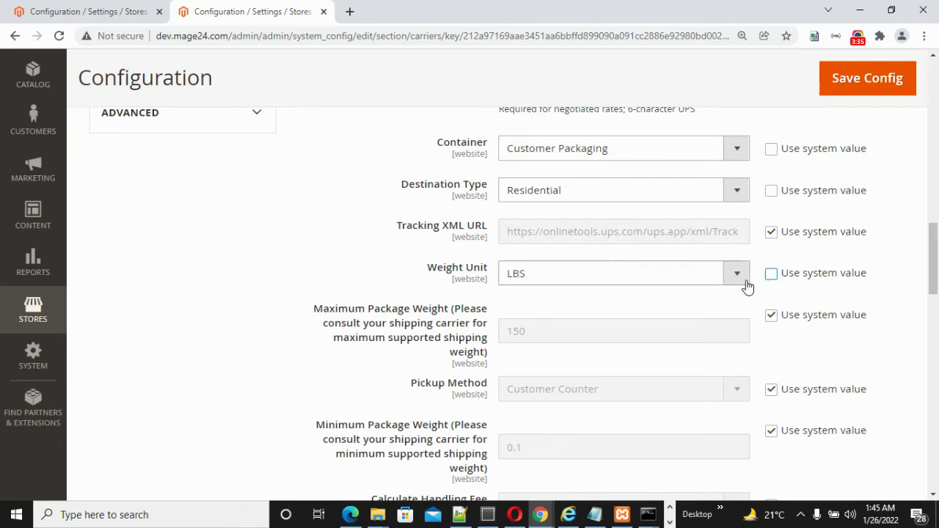
{"action": "left_click", "coordinate": [738, 276]}
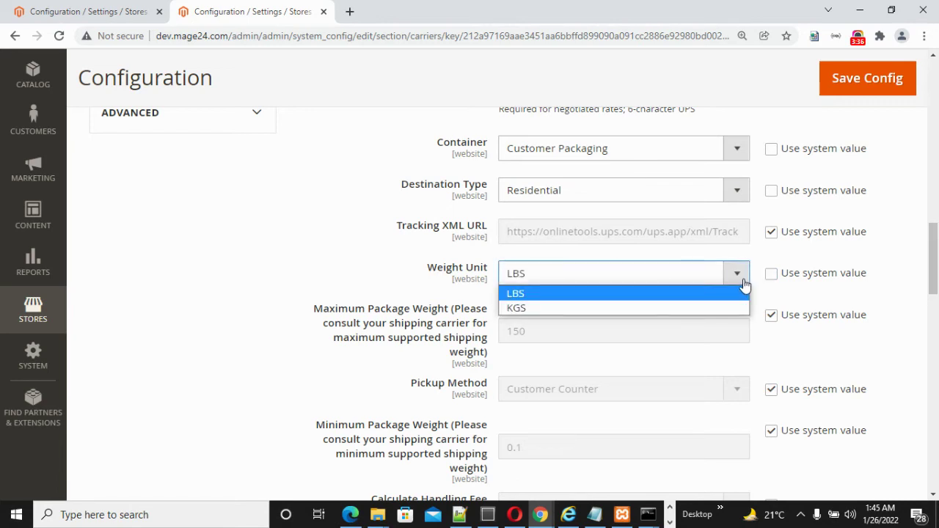
{"action": "left_click", "coordinate": [783, 303]}
{"action": "scroll", "coordinate": [328, 255], "scroll_direction": "down", "scroll_amount": 1}
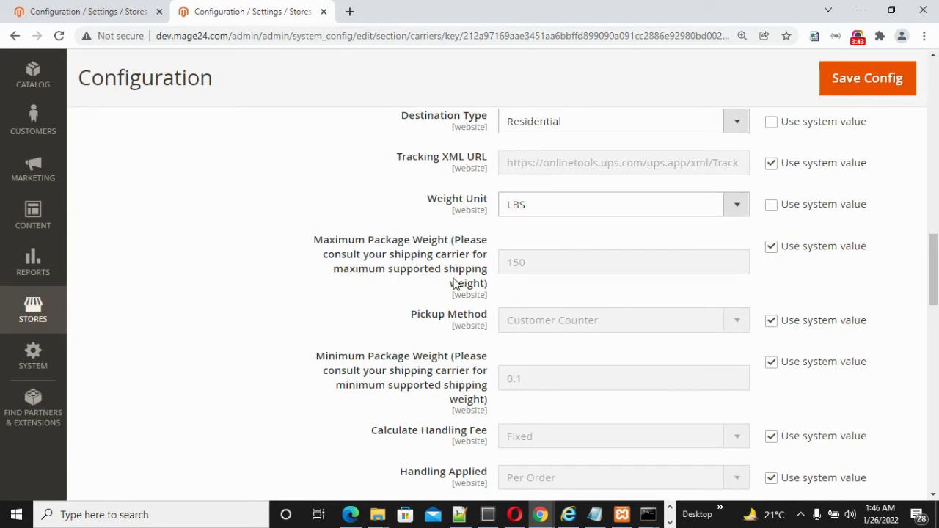
Step: Unlock Maximum Package Weight (150) and Pickup Method, keeping Customer Counter
{"action": "left_click", "coordinate": [772, 248]}
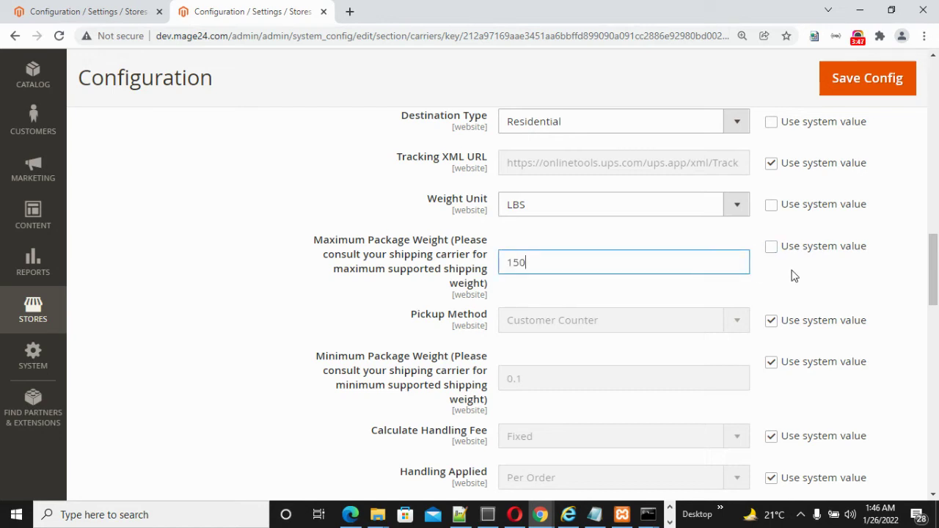
{"action": "scroll", "coordinate": [792, 279], "scroll_direction": "down", "scroll_amount": 1}
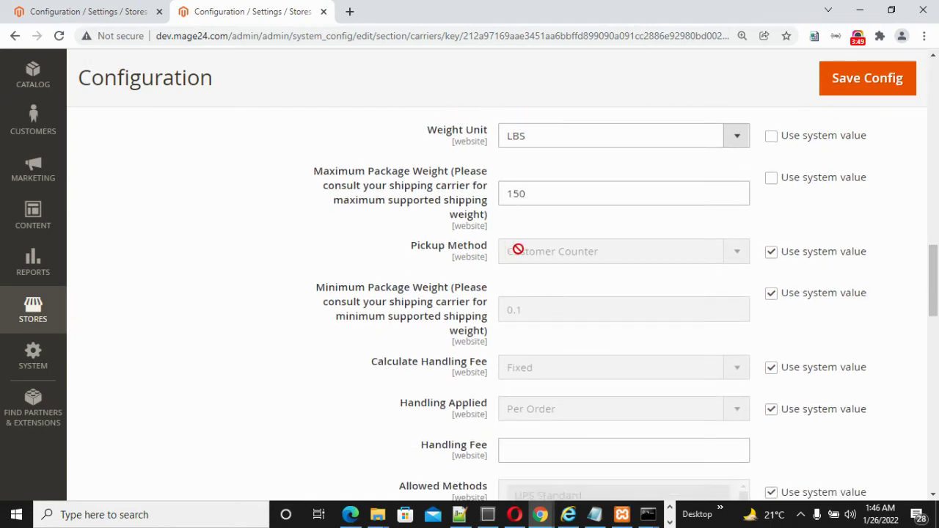
{"action": "left_click", "coordinate": [771, 254]}
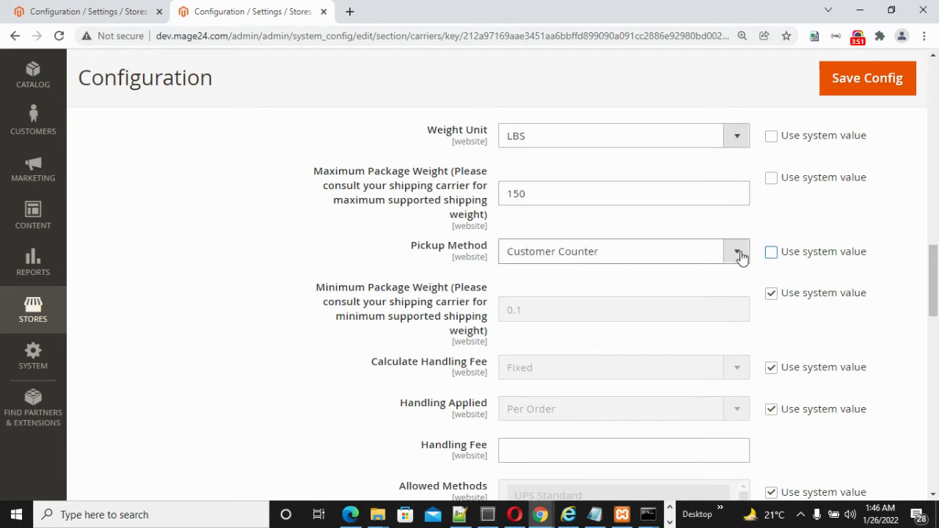
{"action": "left_click", "coordinate": [738, 253]}
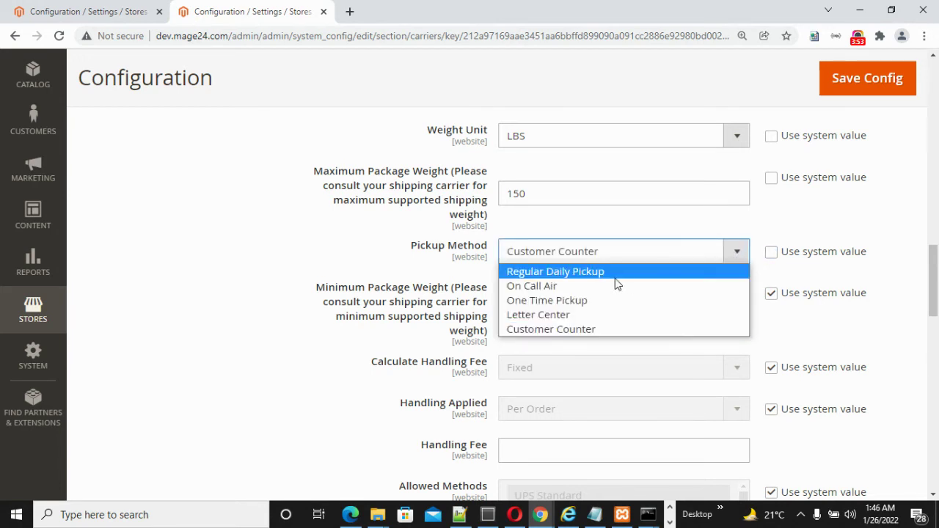
{"action": "left_click", "coordinate": [507, 256]}
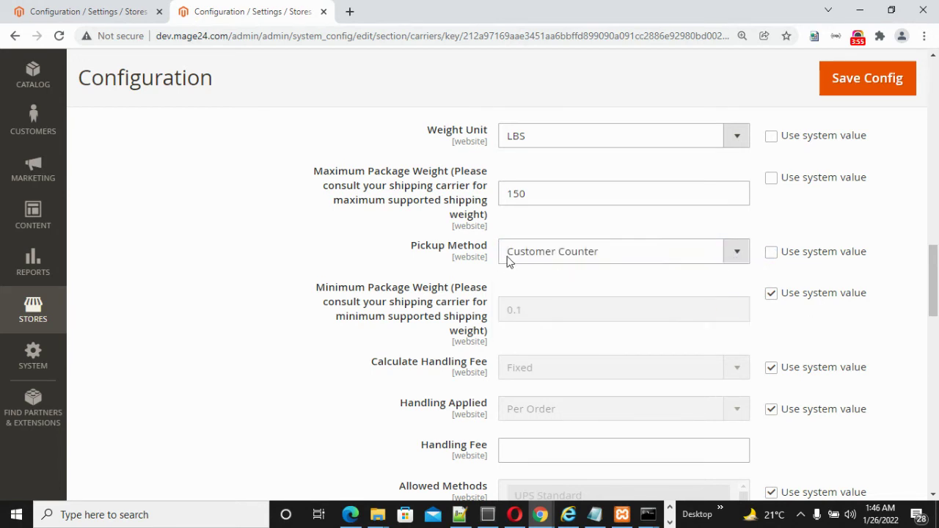
{"action": "scroll", "coordinate": [552, 264], "scroll_direction": "down", "scroll_amount": 1}
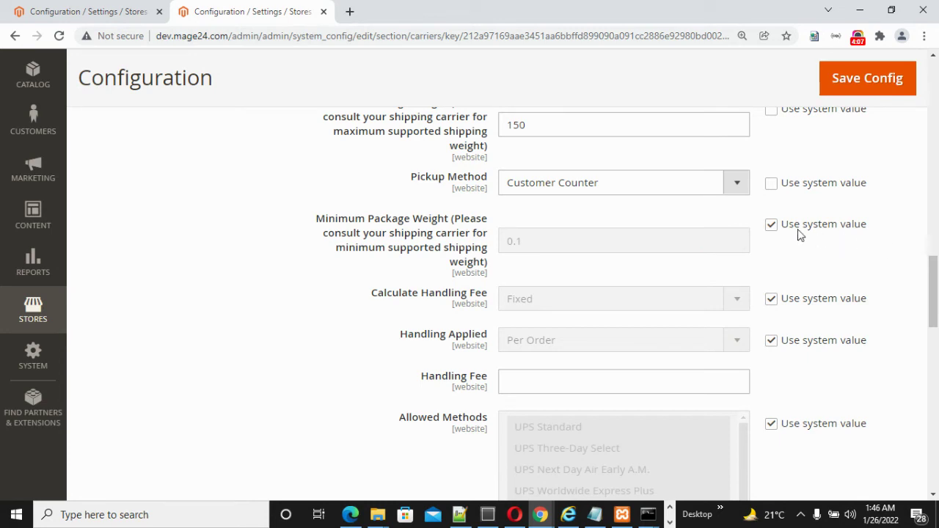
Step: Unlock Minimum Package Weight (0.1) and Calculate Handling Fee, leaving it at Fixed
{"action": "left_click", "coordinate": [772, 227]}
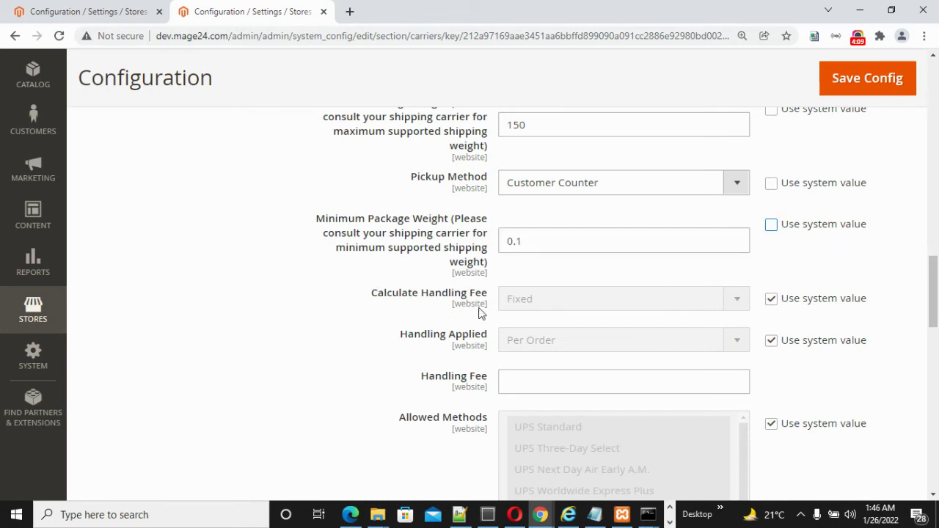
{"action": "left_click", "coordinate": [772, 301]}
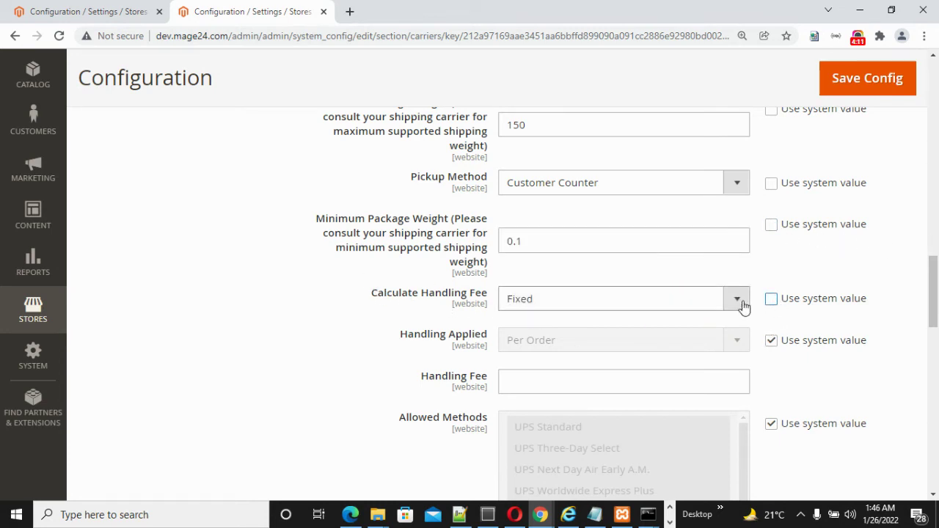
{"action": "left_click", "coordinate": [743, 307]}
{"action": "left_click", "coordinate": [636, 336]}
{"action": "left_click", "coordinate": [615, 299]}
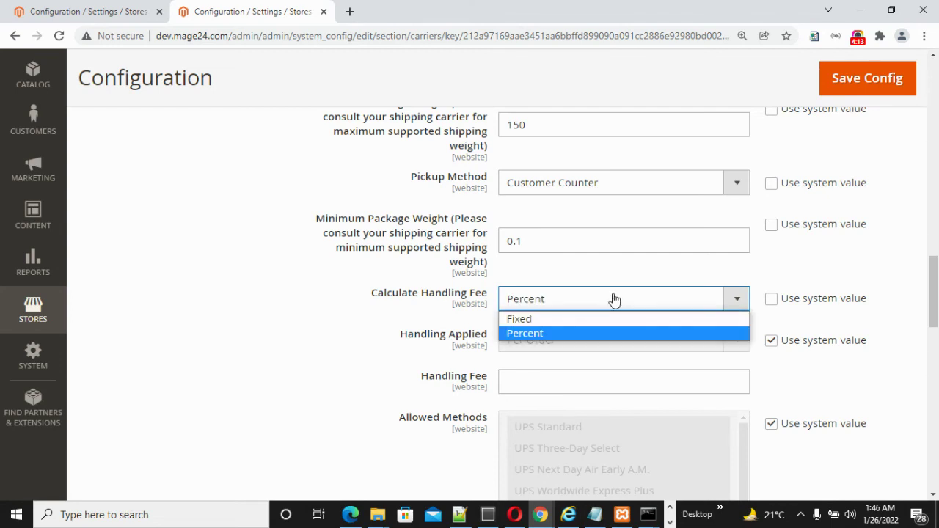
{"action": "left_click", "coordinate": [574, 320]}
{"action": "scroll", "coordinate": [690, 315], "scroll_direction": "down", "scroll_amount": 1}
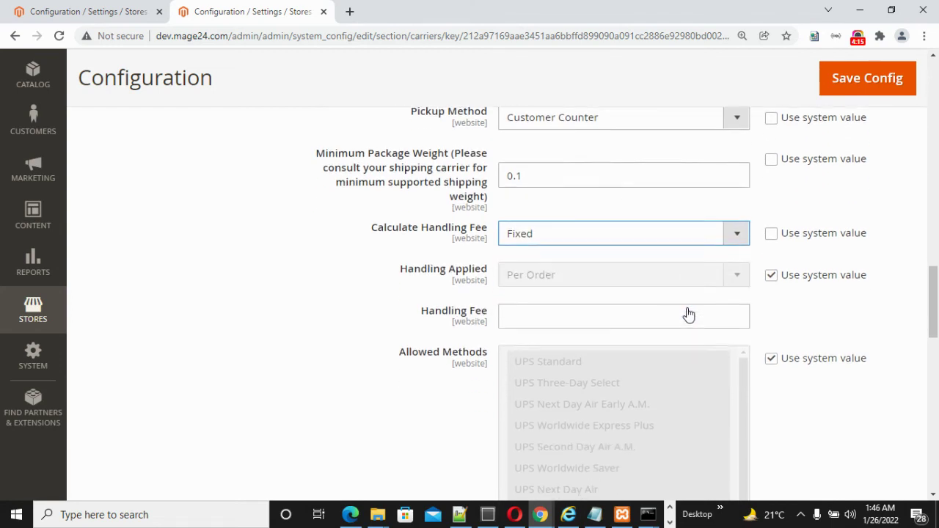
Step: Unlock Handling Applied and set it to Per Package
{"action": "left_click", "coordinate": [771, 272]}
{"action": "left_click", "coordinate": [734, 271]}
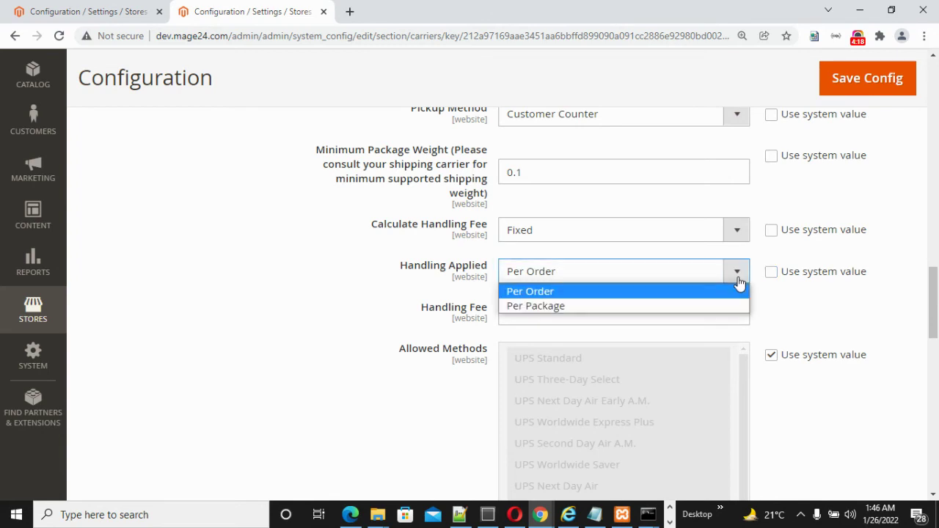
{"action": "left_click", "coordinate": [576, 308]}
{"action": "left_click", "coordinate": [589, 271]}
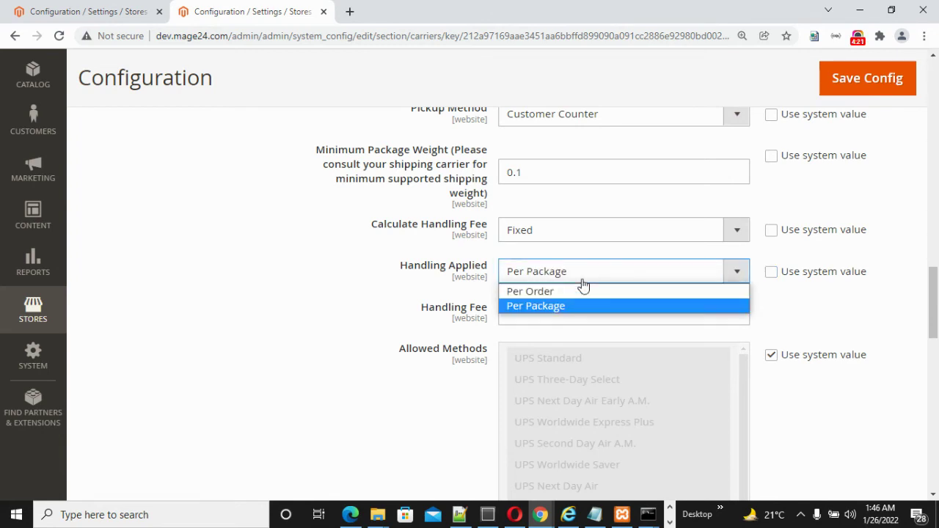
{"action": "left_click", "coordinate": [574, 317]}
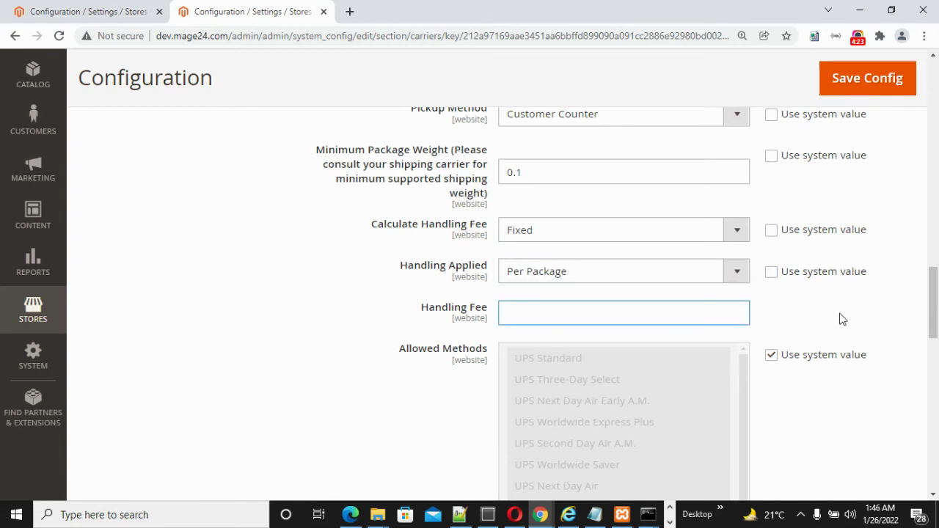
{"action": "scroll", "coordinate": [843, 320], "scroll_direction": "down", "scroll_amount": 1}
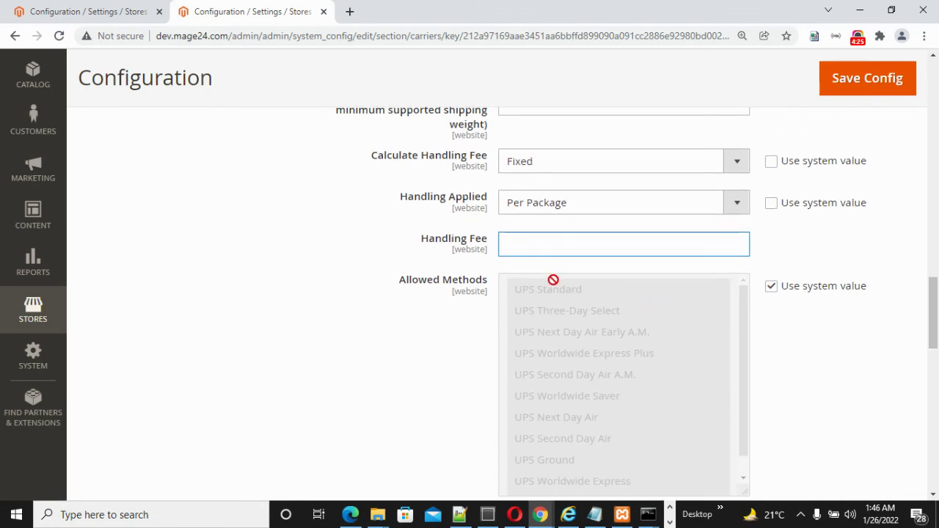
Step: Unlock the Allowed Methods list
{"action": "left_click", "coordinate": [771, 286]}
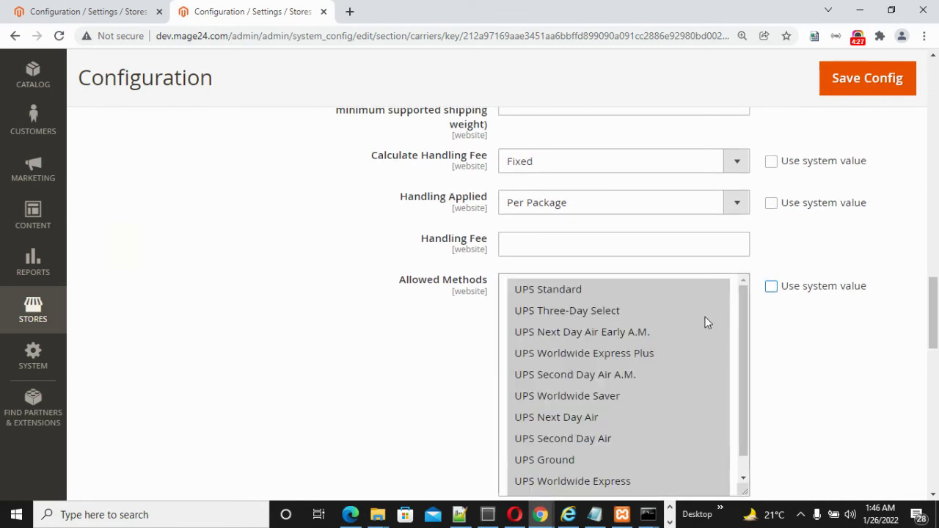
{"action": "scroll", "coordinate": [741, 324], "scroll_direction": "down", "scroll_amount": 1}
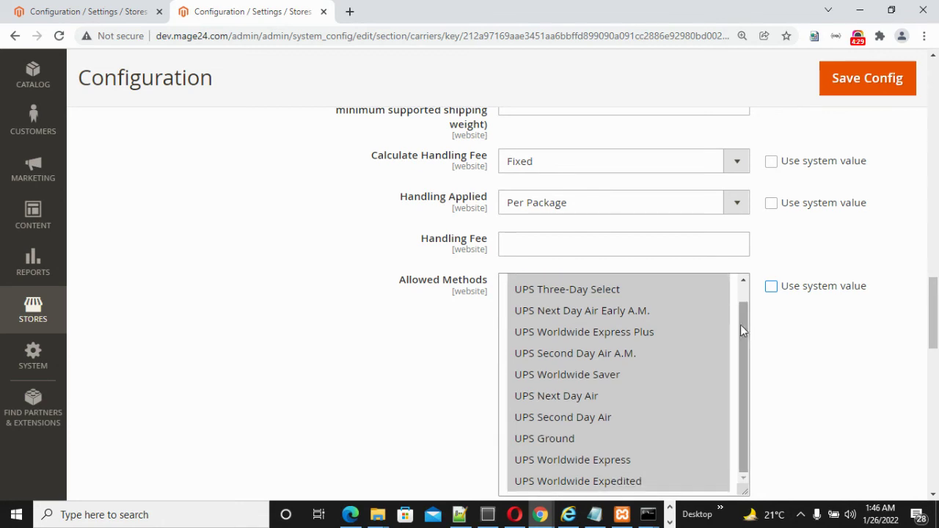
{"action": "scroll", "coordinate": [749, 323], "scroll_direction": "down", "scroll_amount": 1}
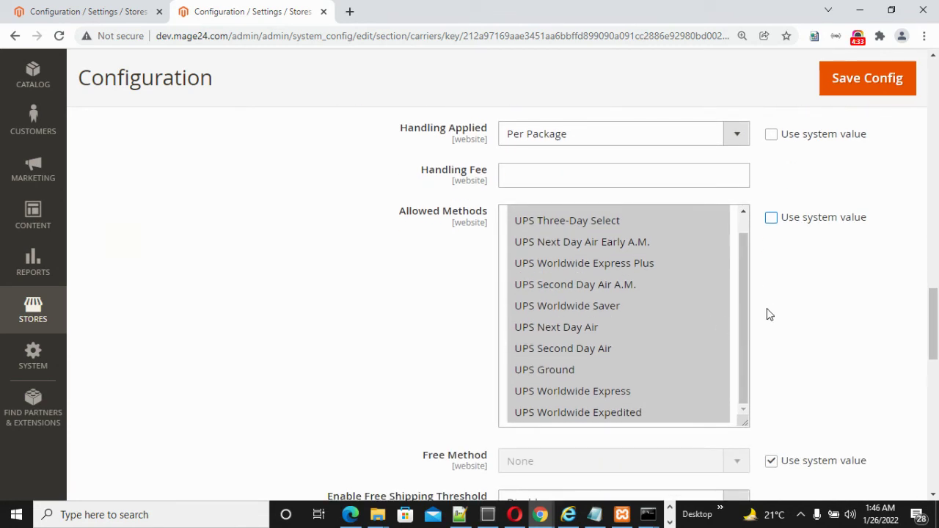
{"action": "scroll", "coordinate": [771, 309], "scroll_direction": "down", "scroll_amount": 2}
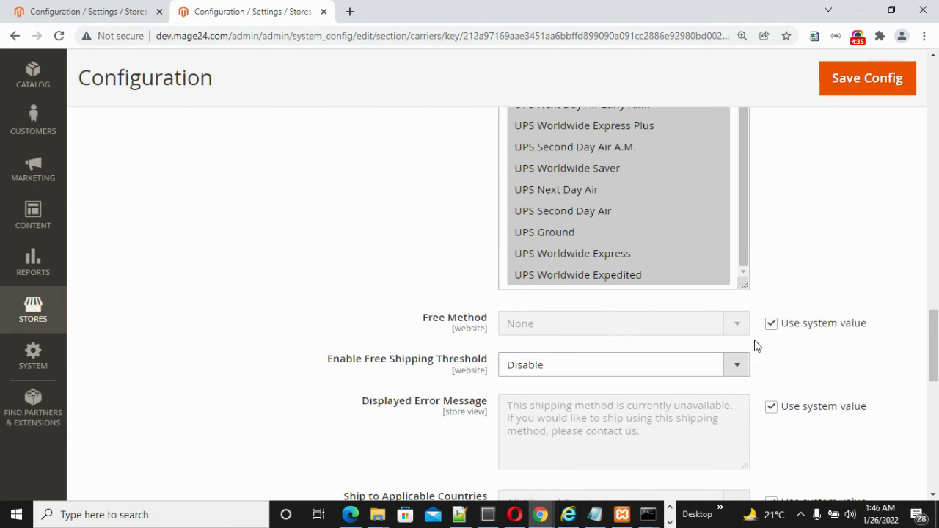
Step: Unlock Free Method keeping None, and scroll down to Sort Order
{"action": "left_click", "coordinate": [771, 324]}
{"action": "left_click", "coordinate": [734, 332]}
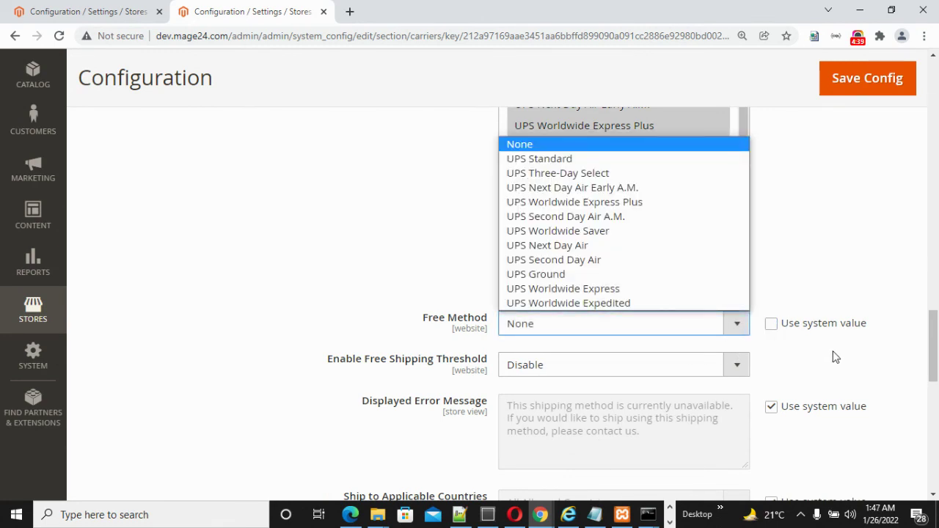
{"action": "scroll", "coordinate": [833, 357], "scroll_direction": "down", "scroll_amount": 1}
{"action": "scroll", "coordinate": [834, 357], "scroll_direction": "down", "scroll_amount": 2}
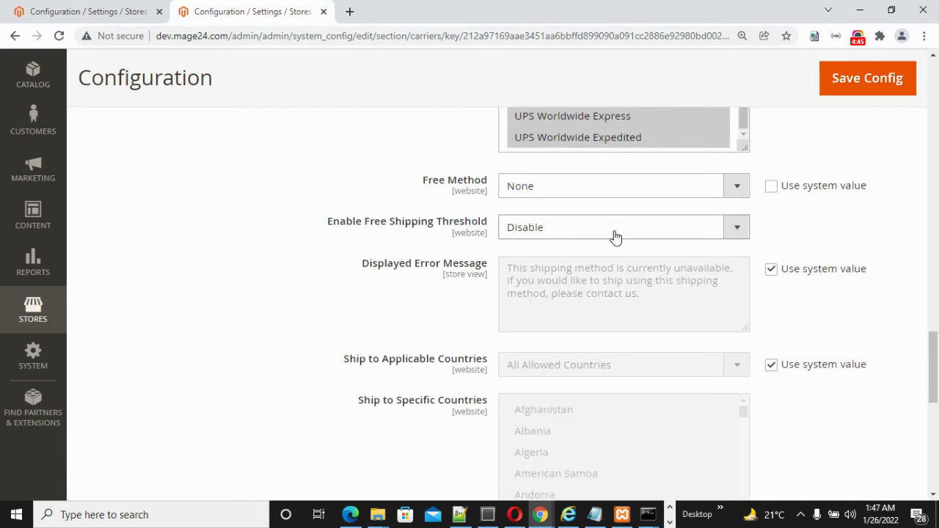
{"action": "scroll", "coordinate": [519, 294], "scroll_direction": "down", "scroll_amount": 1}
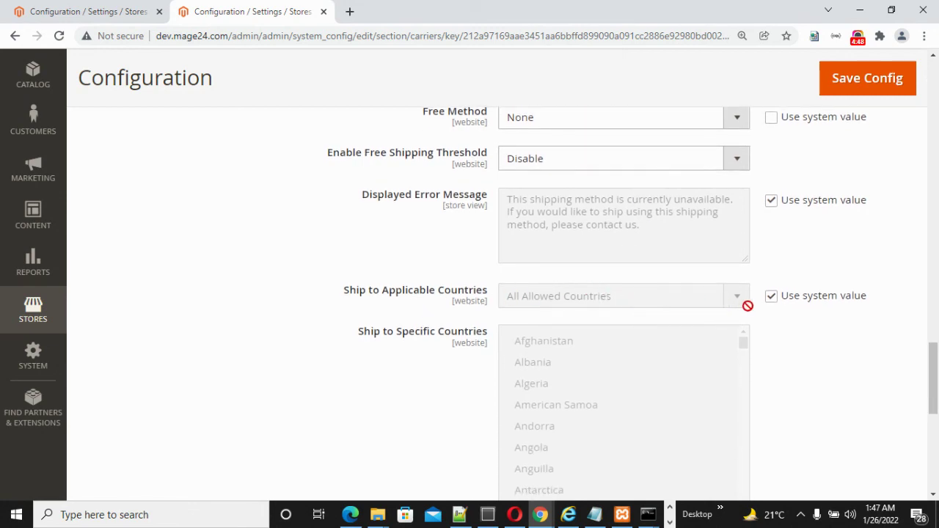
{"action": "scroll", "coordinate": [716, 329], "scroll_direction": "down", "scroll_amount": 1}
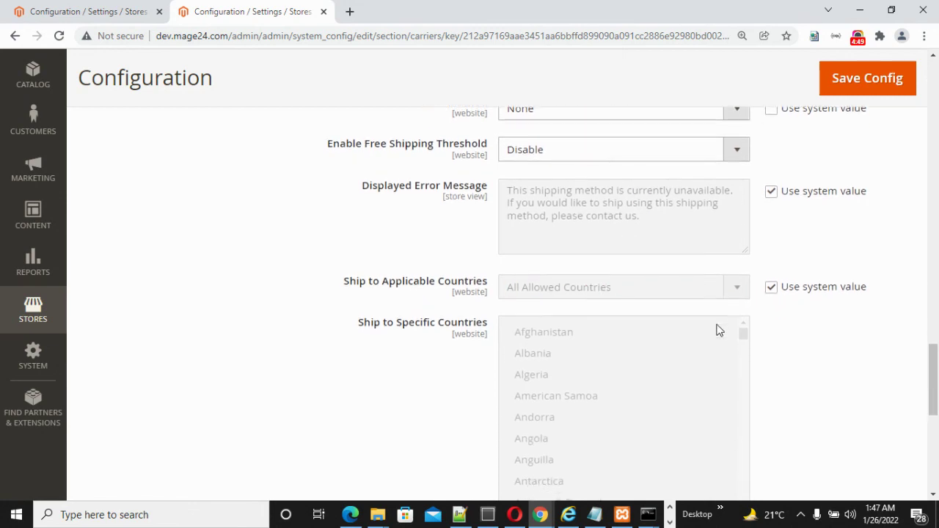
{"action": "scroll", "coordinate": [656, 331], "scroll_direction": "down", "scroll_amount": 2}
{"action": "scroll", "coordinate": [656, 331], "scroll_direction": "down", "scroll_amount": 5}
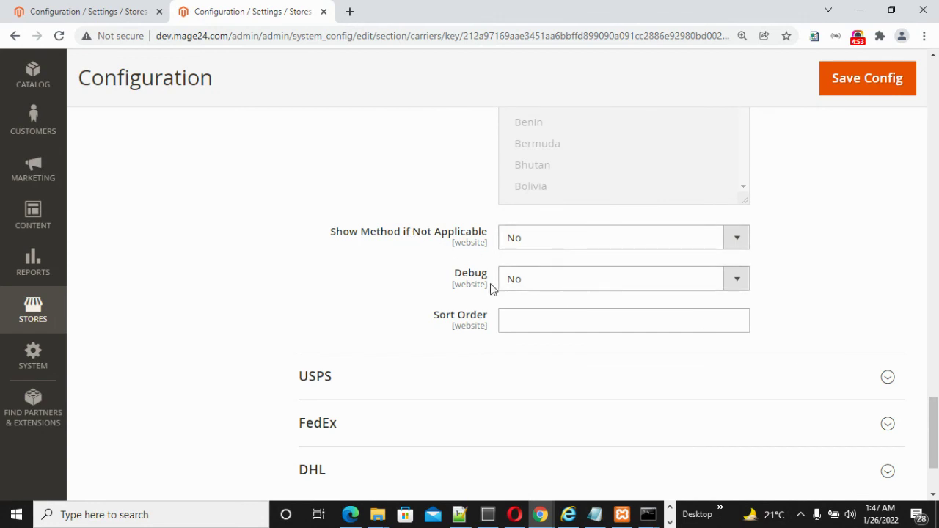
{"action": "left_click", "coordinate": [588, 285]}
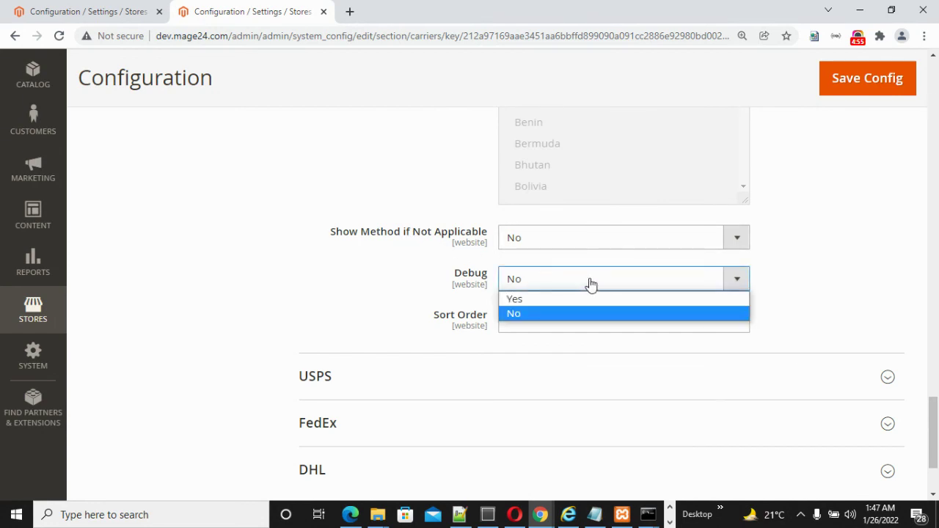
{"action": "left_click", "coordinate": [783, 314]}
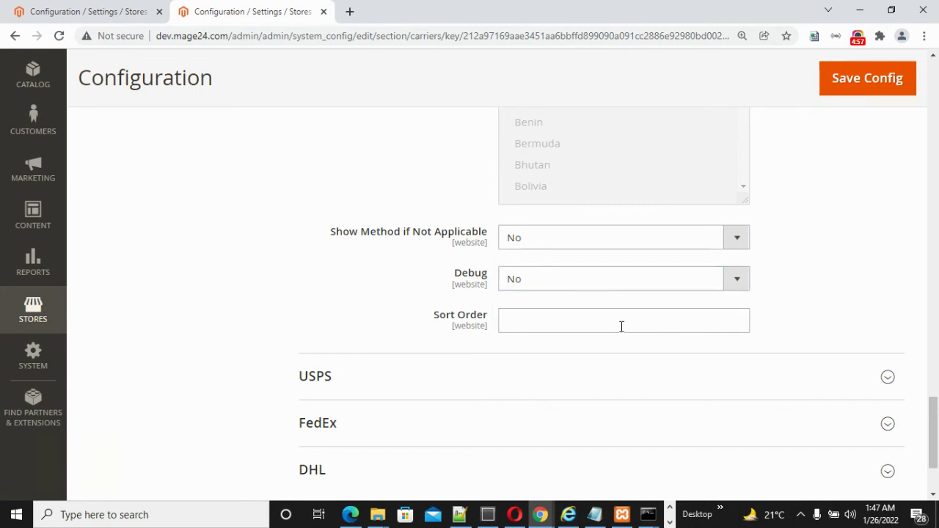